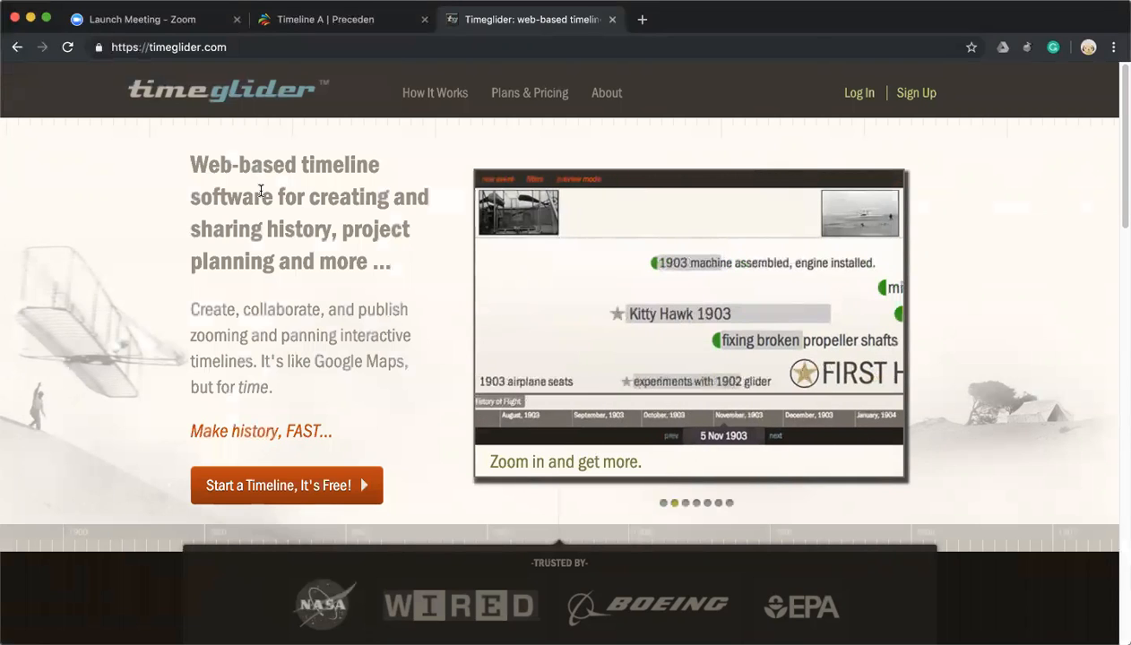
Check Timeglider's login and sign-up pages, and switch to the Preceden timeline "Timeline A".
{"action": "left_click", "coordinate": [858, 95]}
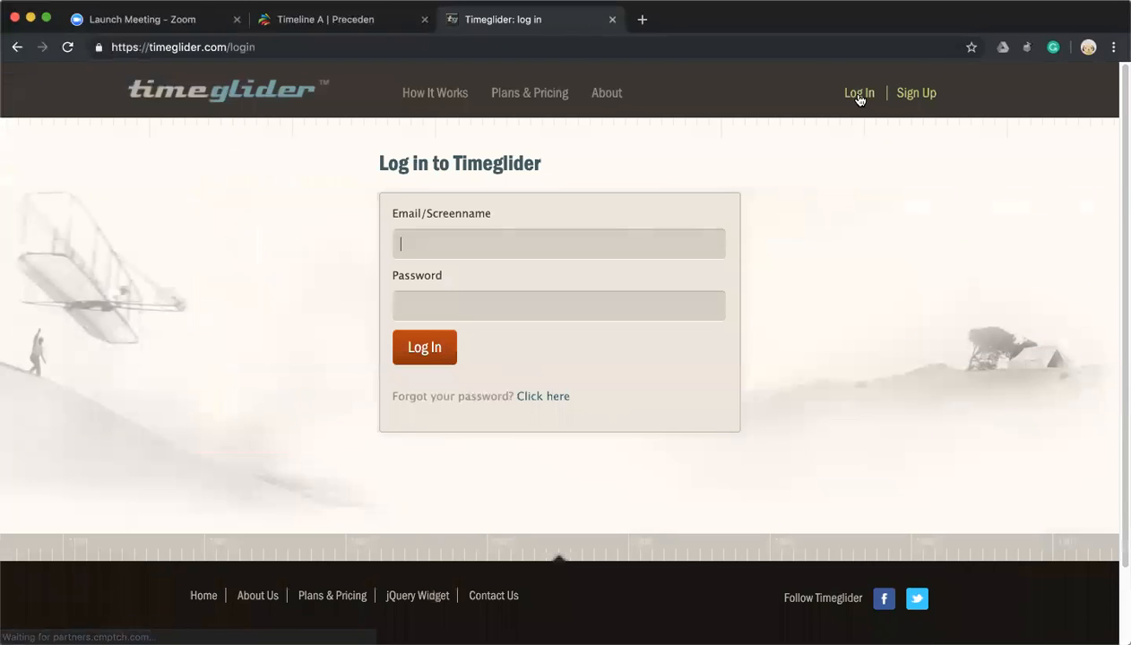
{"action": "left_click", "coordinate": [17, 46]}
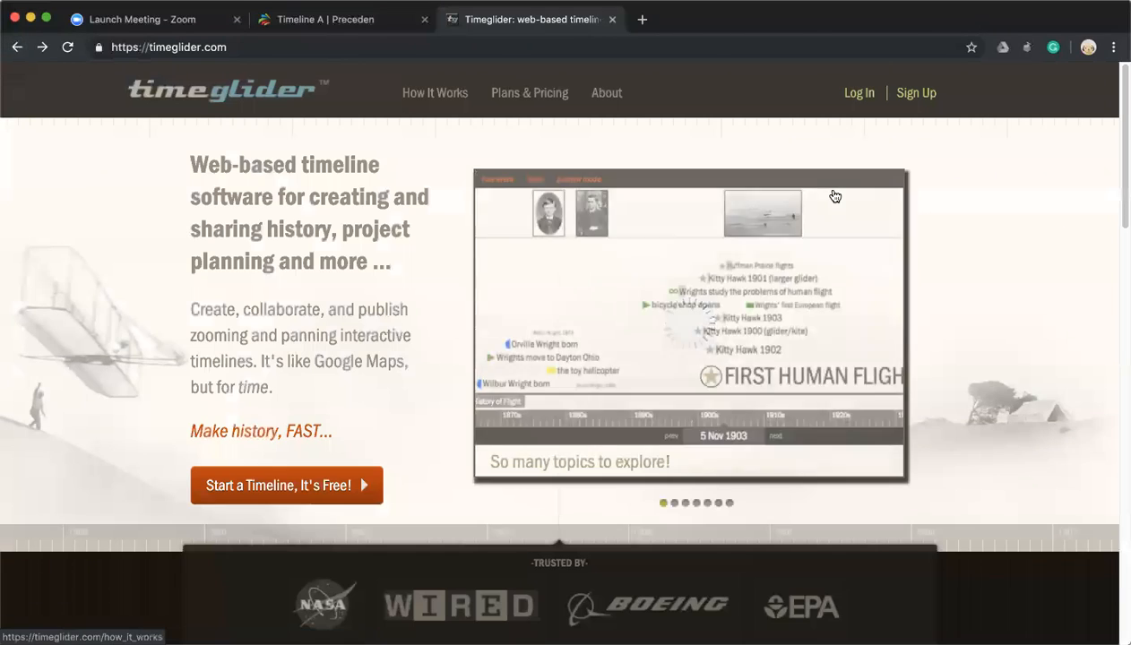
{"action": "left_click", "coordinate": [916, 96]}
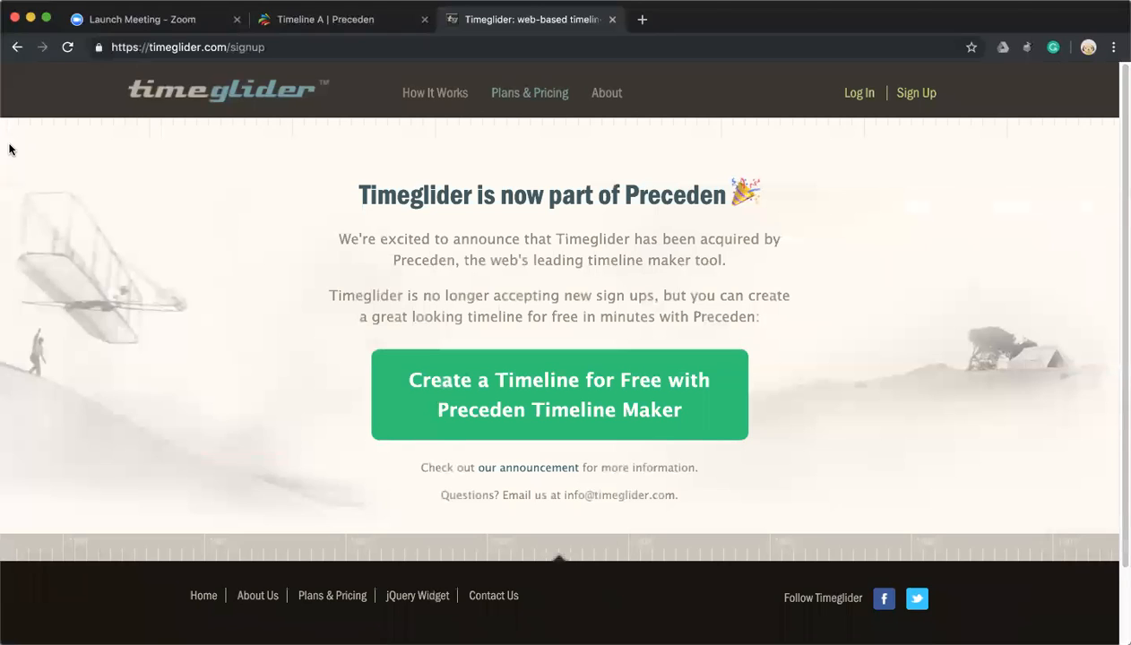
{"action": "left_click", "coordinate": [314, 27]}
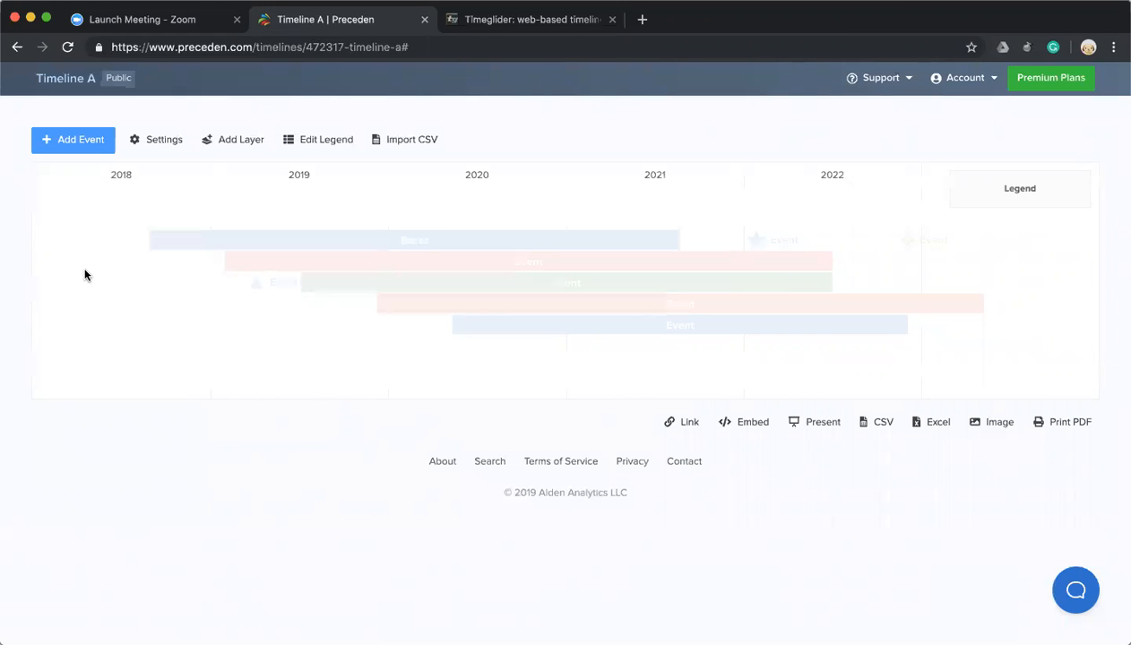
Add an event named "Birth of Dad" to the timeline, with the father's date of birth as its start date.
{"action": "left_click", "coordinate": [69, 145]}
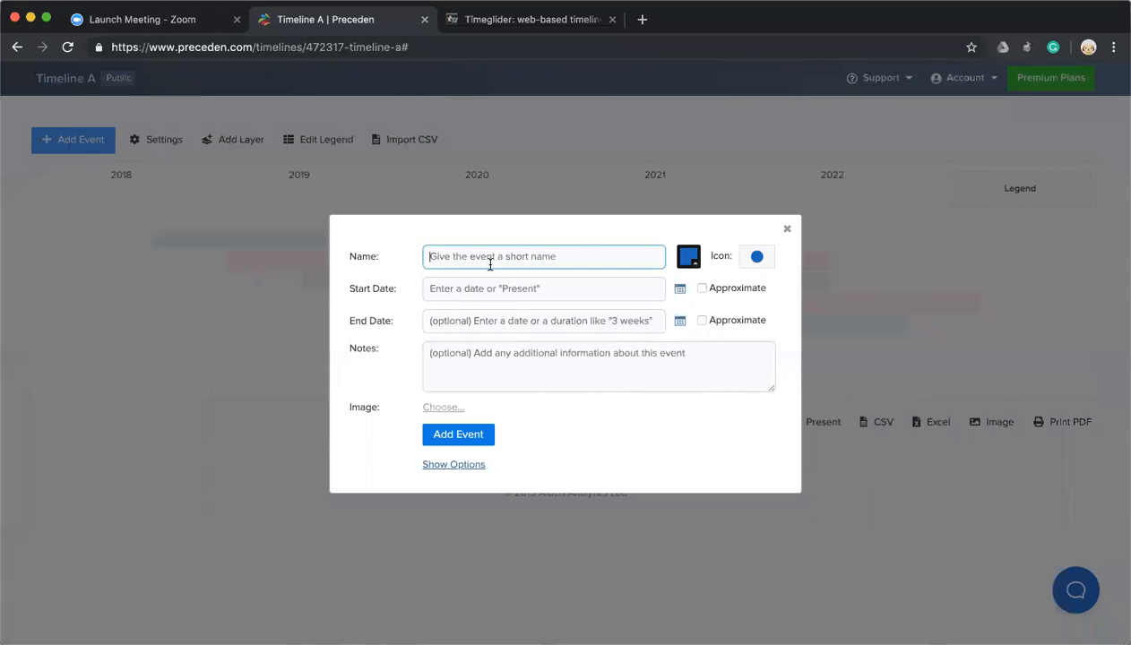
{"action": "type", "text": "Birth of Dad"}
{"action": "left_click", "coordinate": [599, 296]}
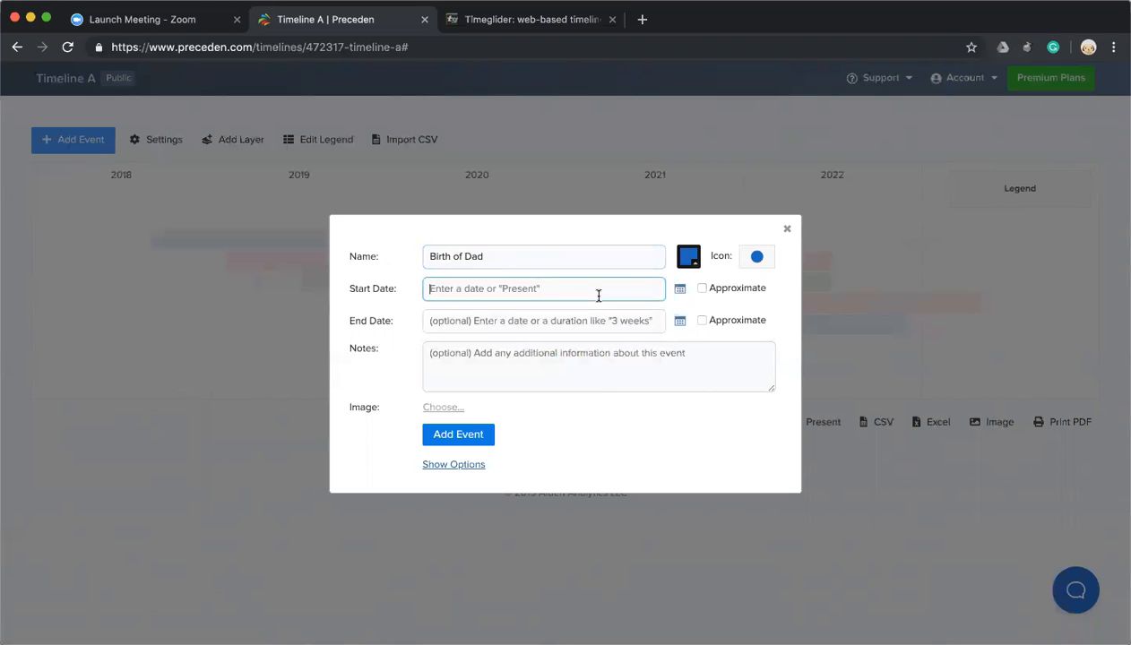
{"action": "left_click", "coordinate": [679, 288]}
{"action": "left_click", "coordinate": [535, 325]}
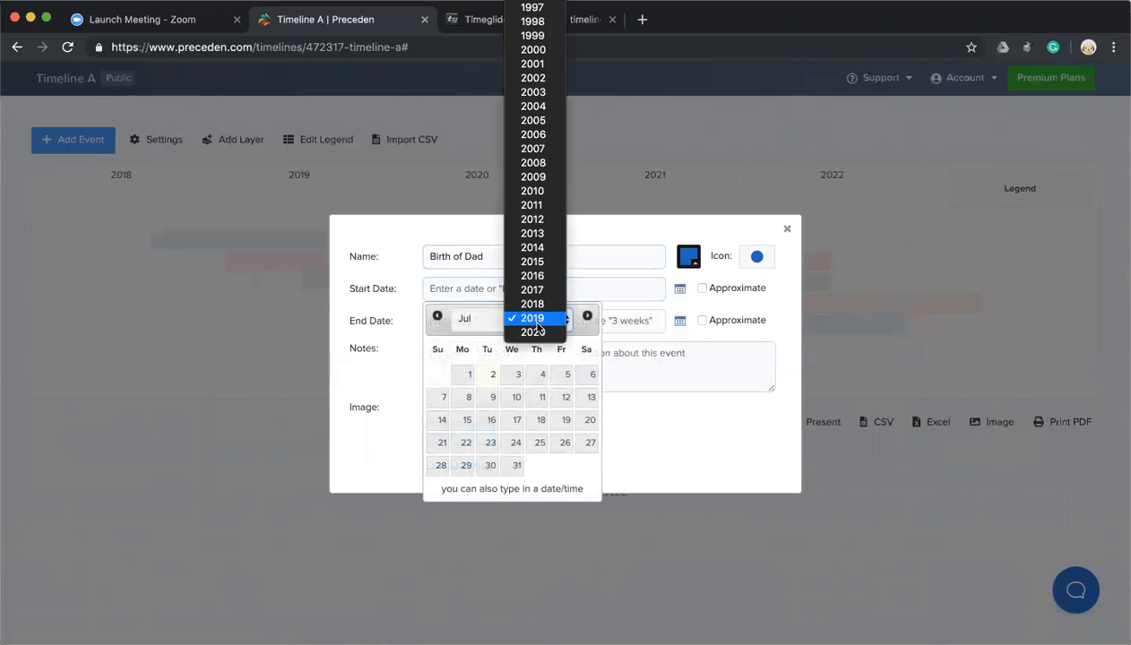
{"action": "scroll", "coordinate": [540, 36], "scroll_direction": "up", "scroll_amount": 10}
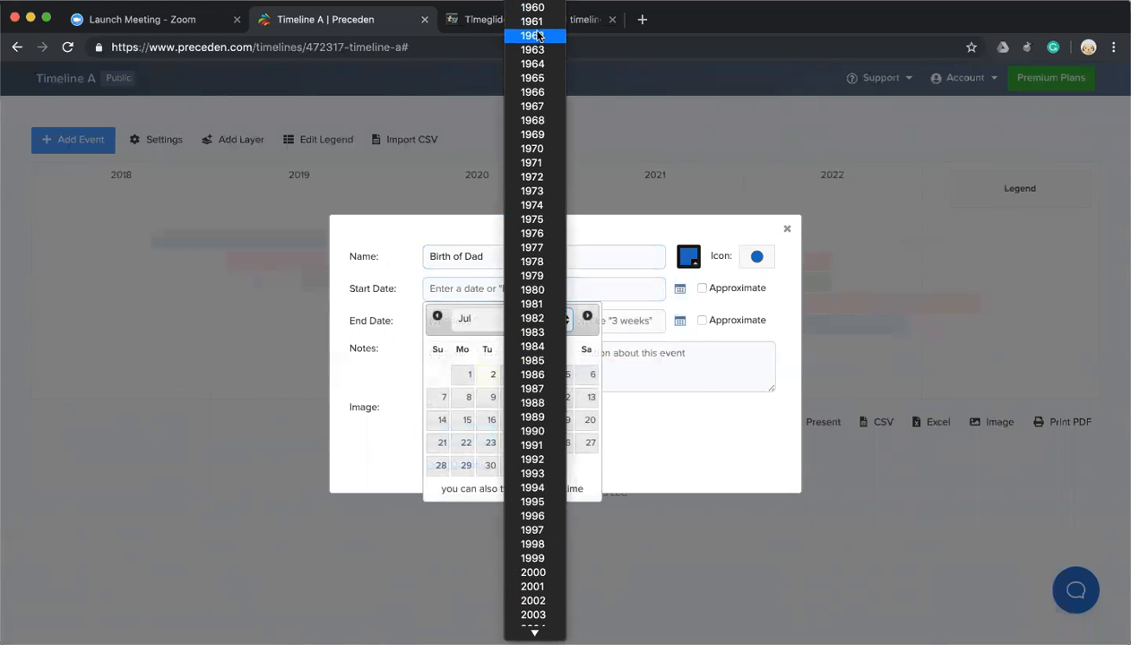
{"action": "left_click", "coordinate": [535, 206]}
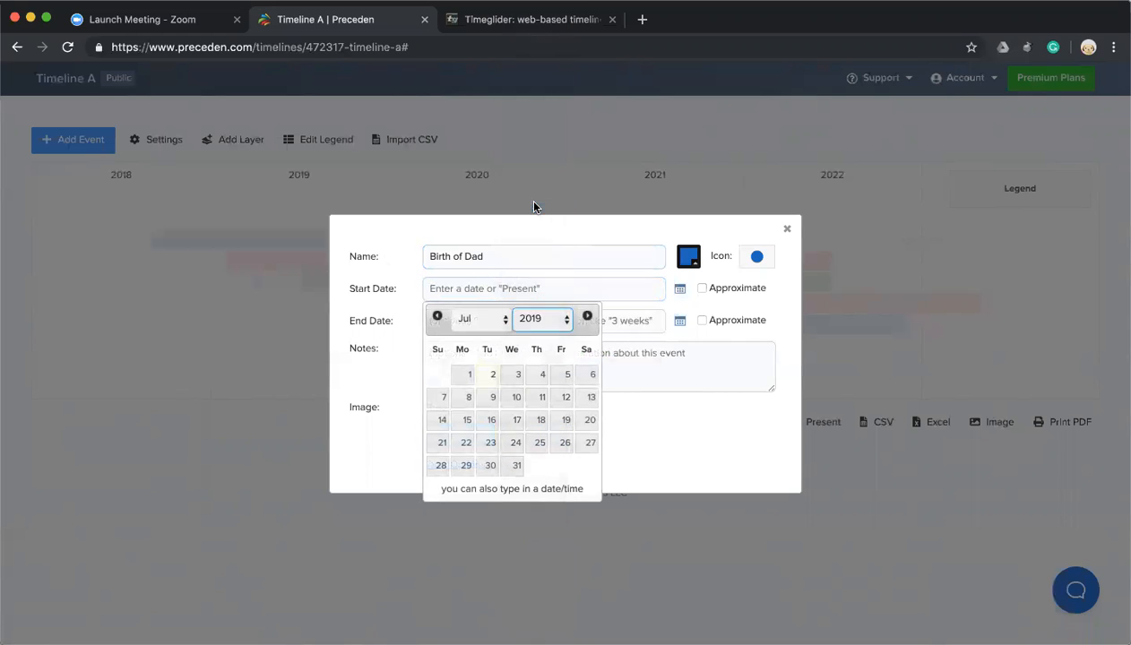
{"action": "left_click", "coordinate": [484, 321]}
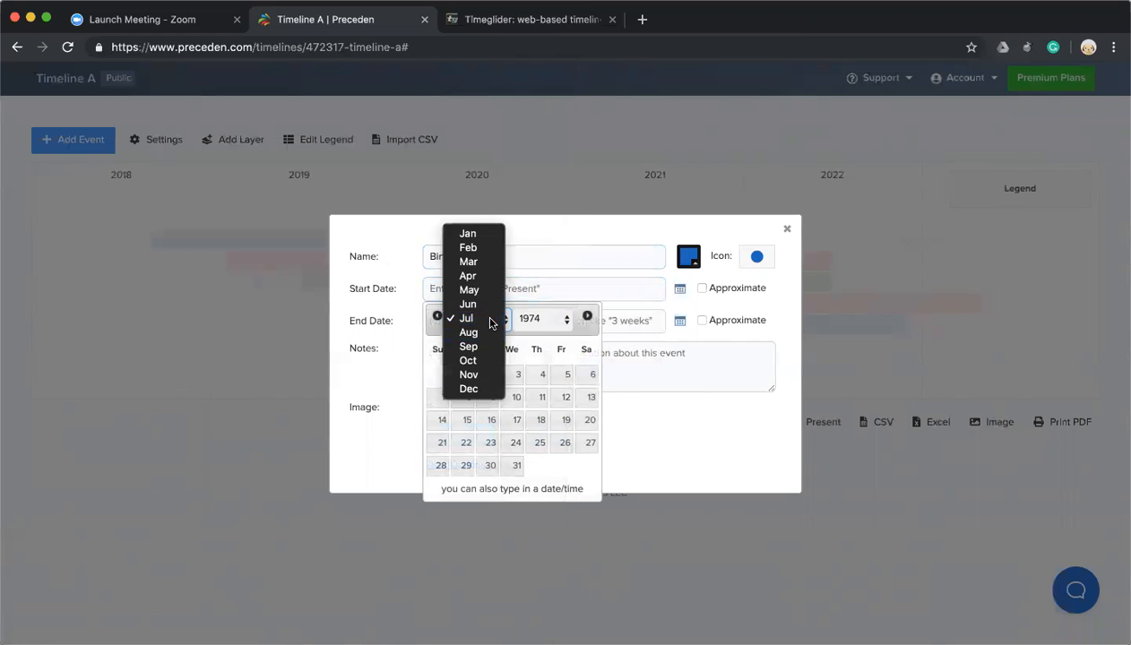
{"action": "left_click", "coordinate": [484, 319]}
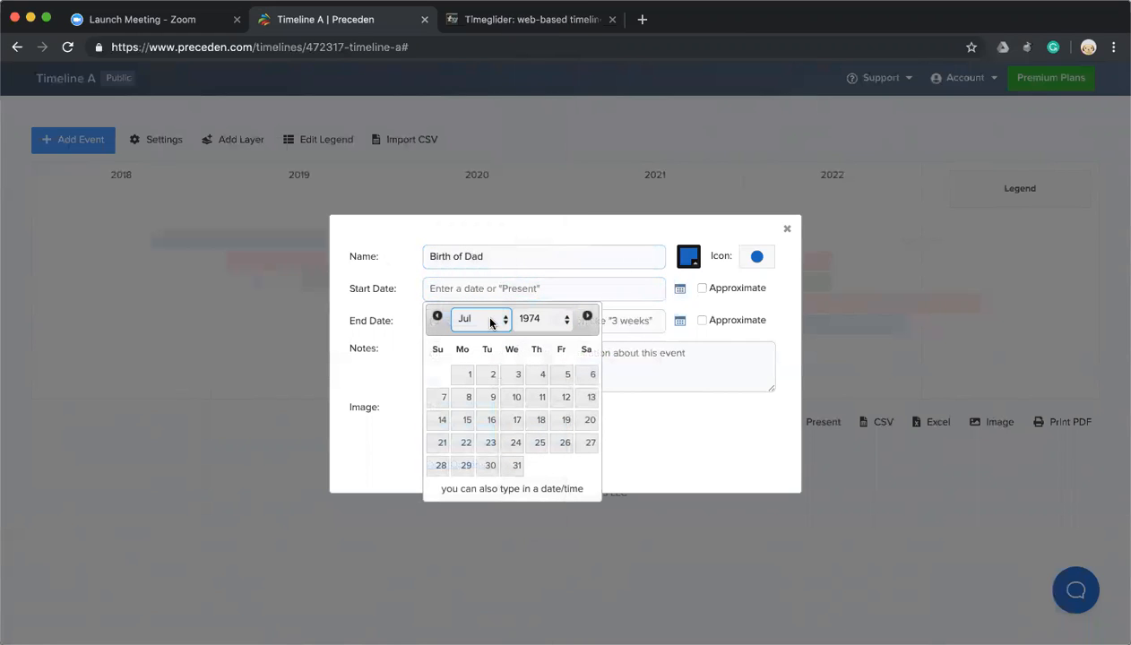
{"action": "left_click", "coordinate": [465, 424]}
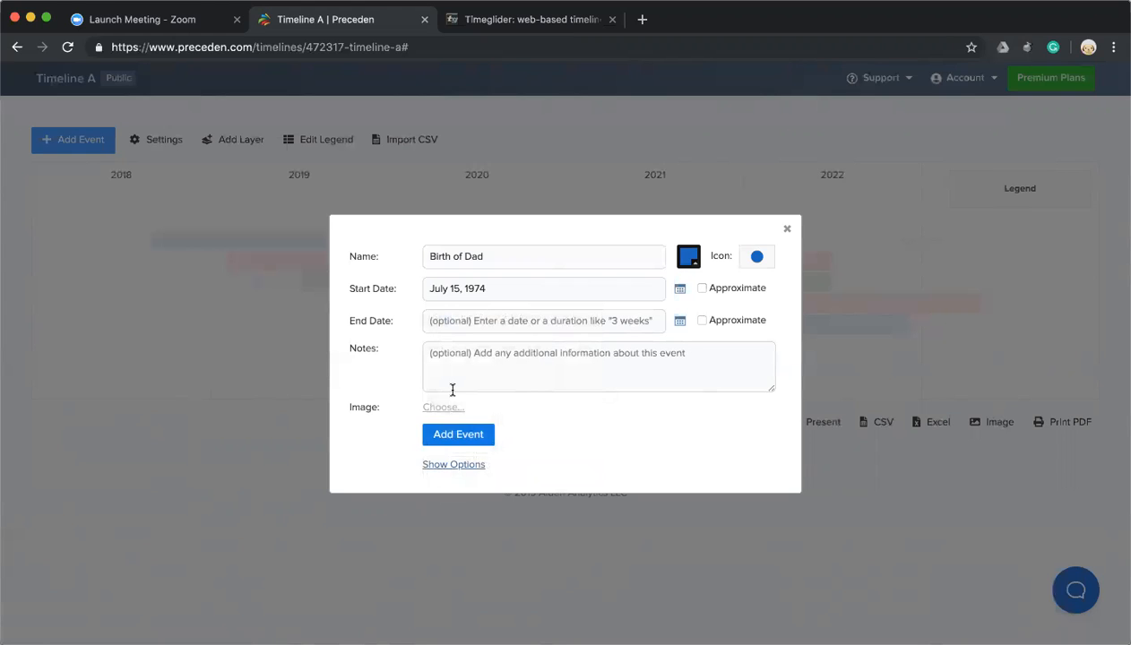
{"action": "left_click", "coordinate": [451, 435]}
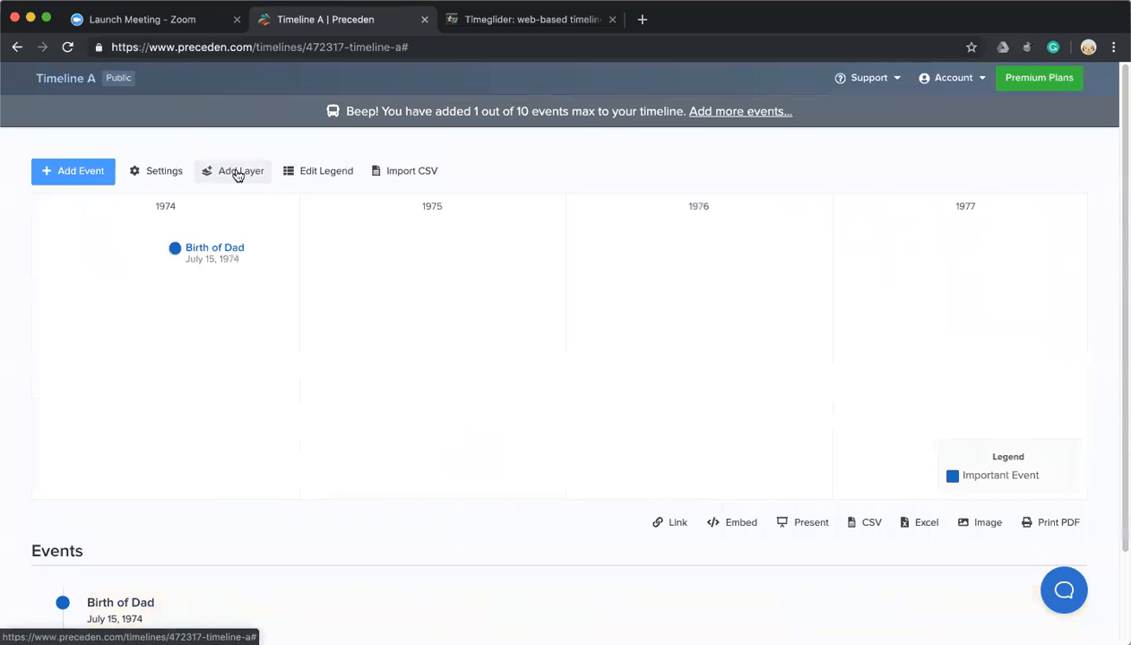
Add an event named "Birth of Mom" to the timeline, with the mother's date of birth as its start date.
{"action": "left_click", "coordinate": [68, 174]}
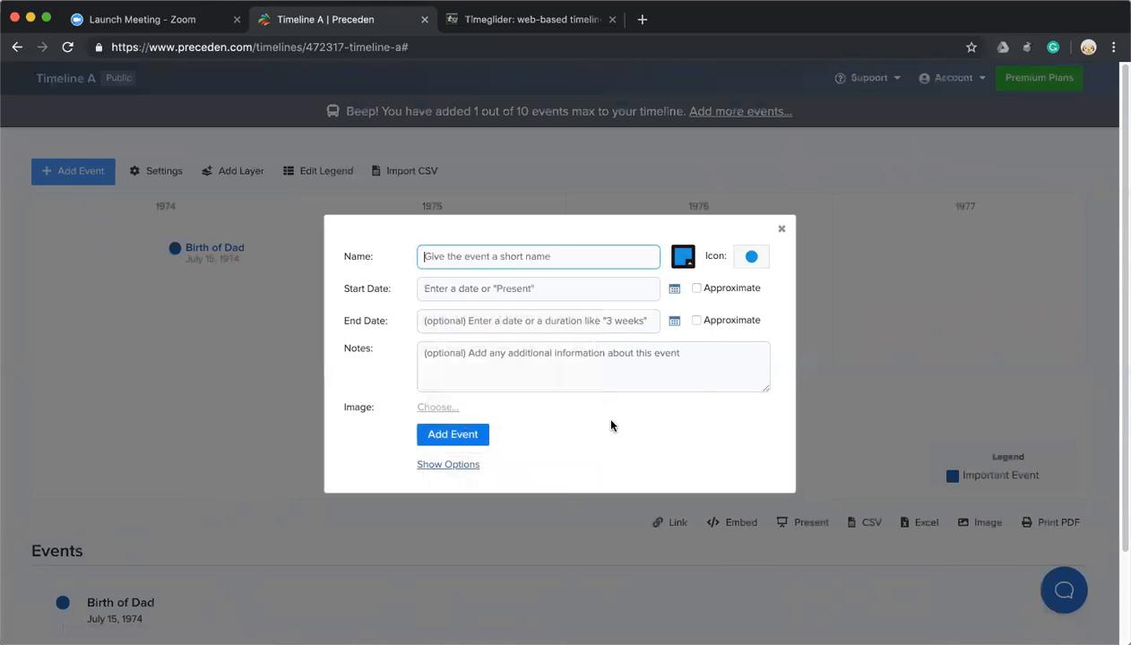
{"action": "type", "text": "Birth of Mom"}
{"action": "left_click", "coordinate": [535, 295]}
{"action": "left_click", "coordinate": [674, 289]}
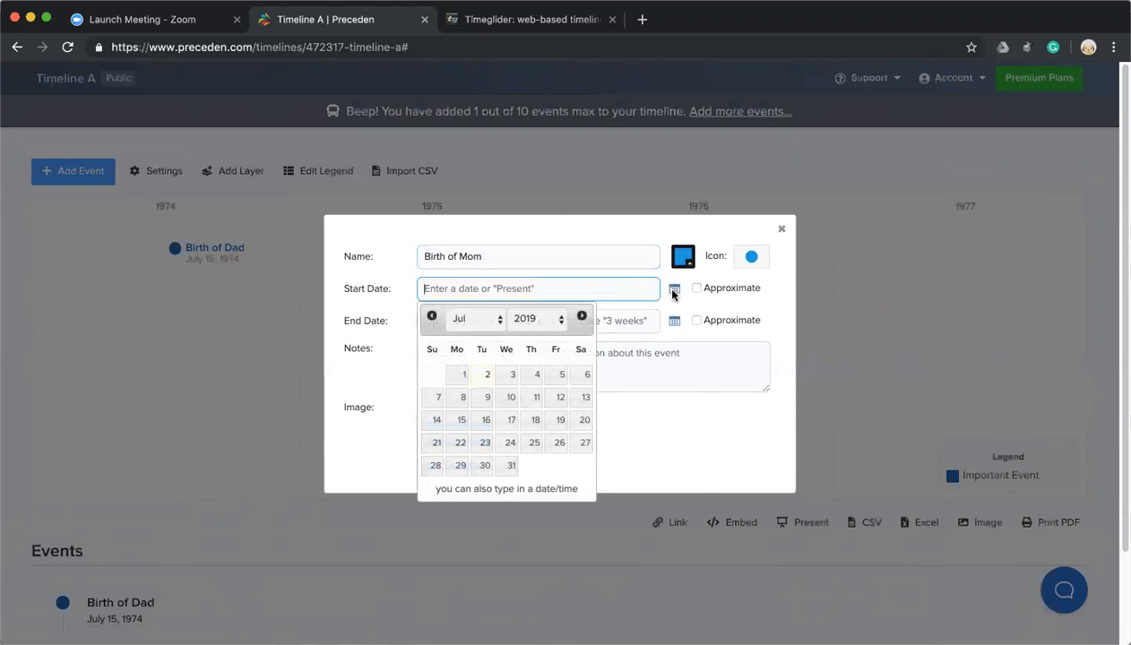
{"action": "left_click", "coordinate": [536, 319]}
{"action": "scroll", "coordinate": [543, 84], "scroll_direction": "up", "scroll_amount": 10}
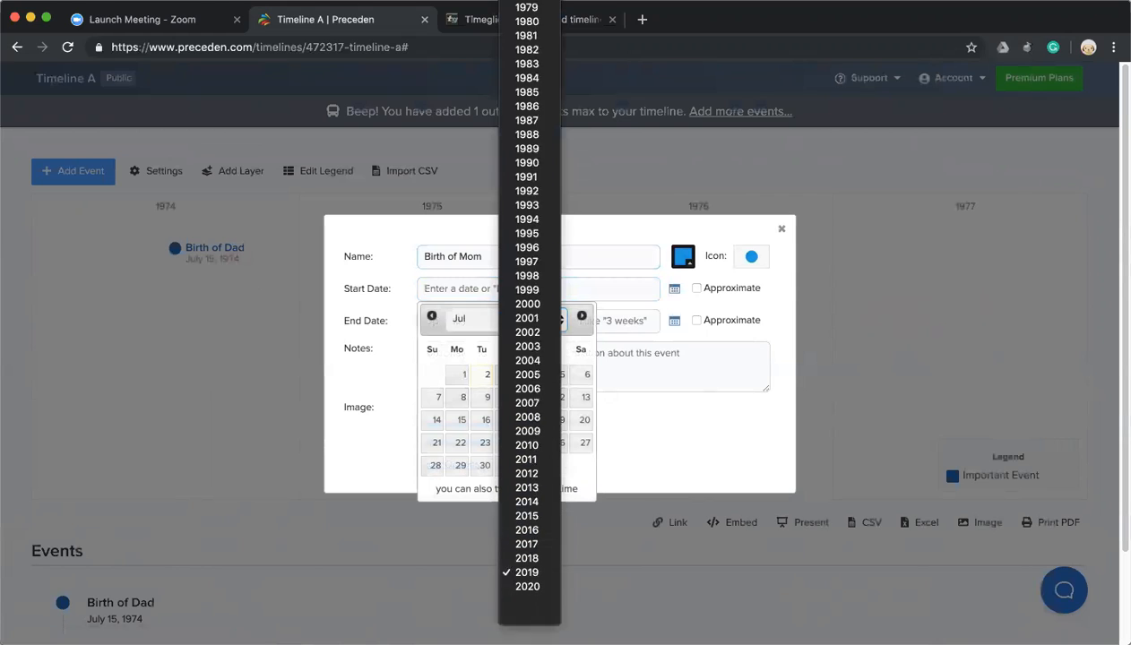
{"action": "left_click", "coordinate": [541, 65]}
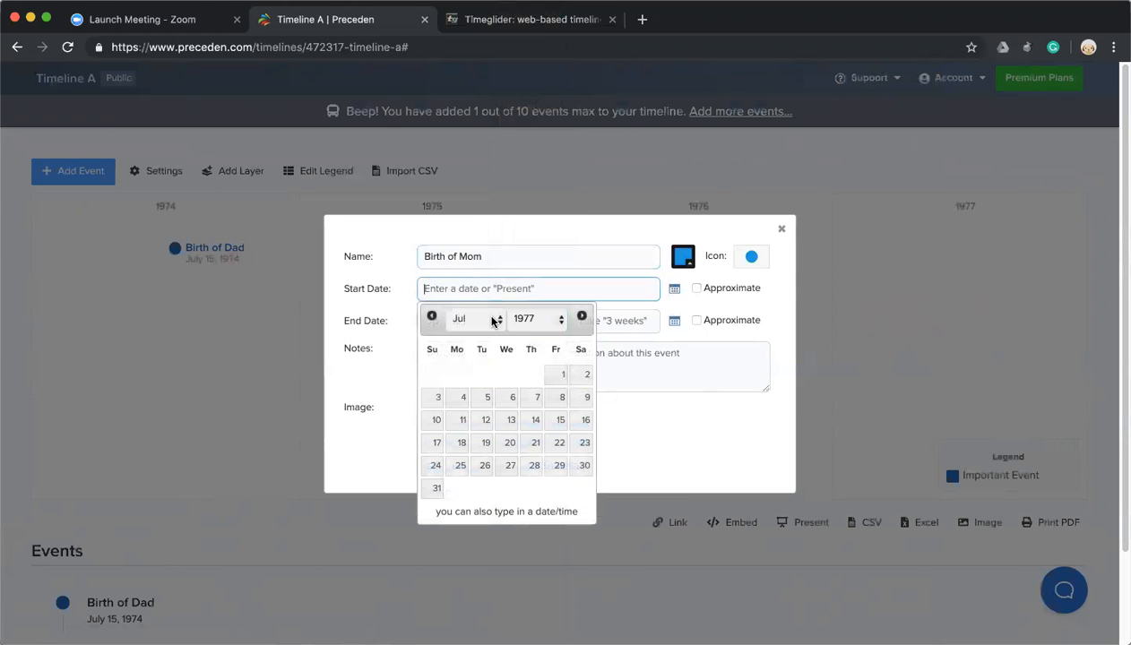
{"action": "left_click", "coordinate": [492, 321]}
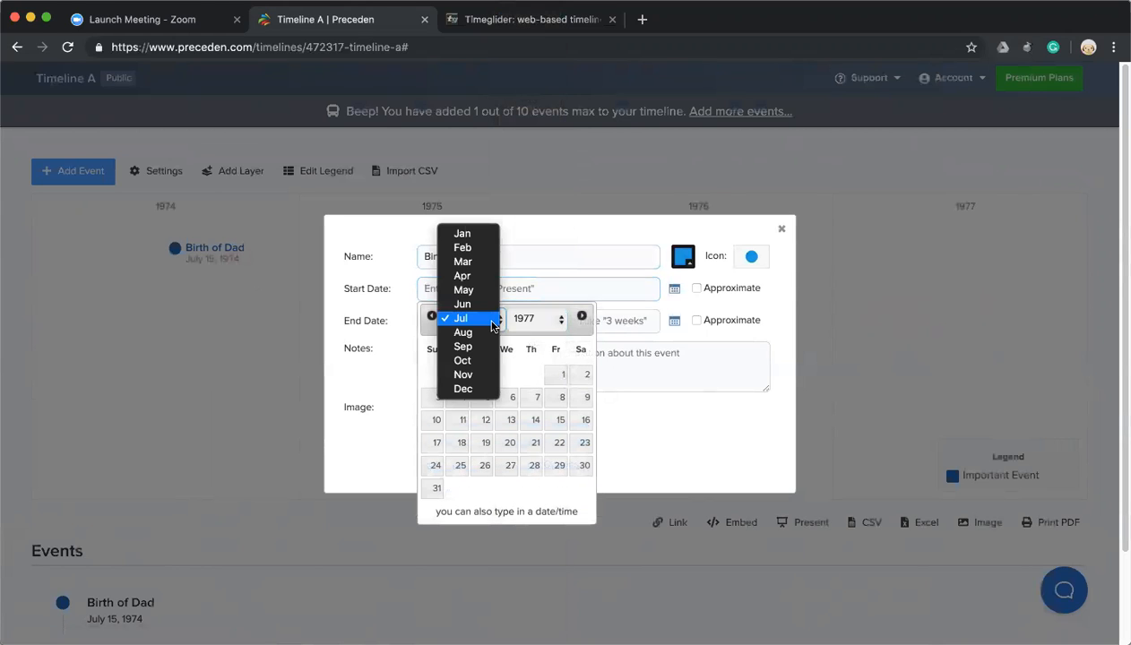
{"action": "left_click", "coordinate": [483, 276]}
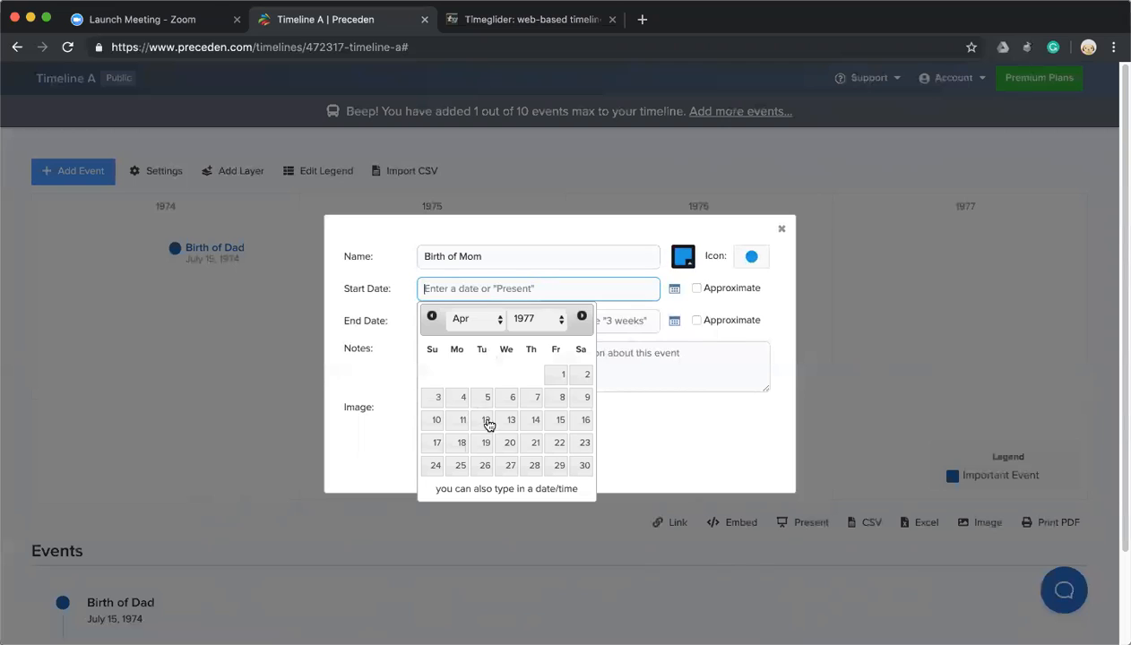
{"action": "left_click", "coordinate": [581, 468]}
{"action": "left_click", "coordinate": [452, 434]}
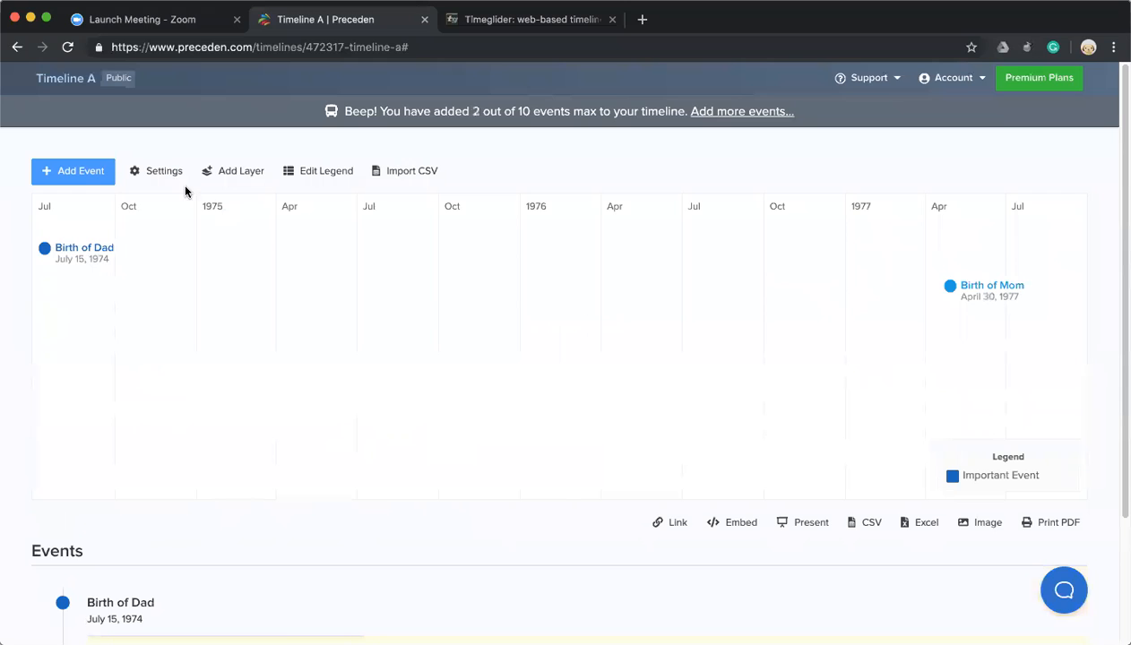
Start a new event named "Birth of Me" and pick the birth month and day for its start date.
{"action": "left_click", "coordinate": [96, 174]}
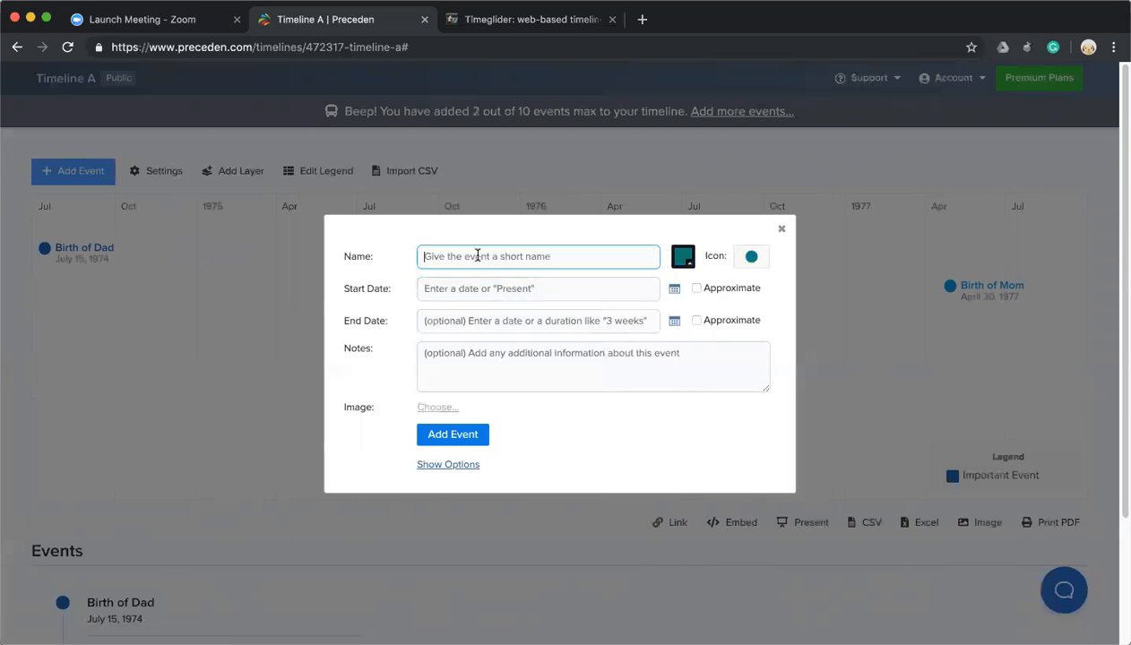
{"action": "type", "text": "Birth of Me"}
{"action": "left_click", "coordinate": [543, 292]}
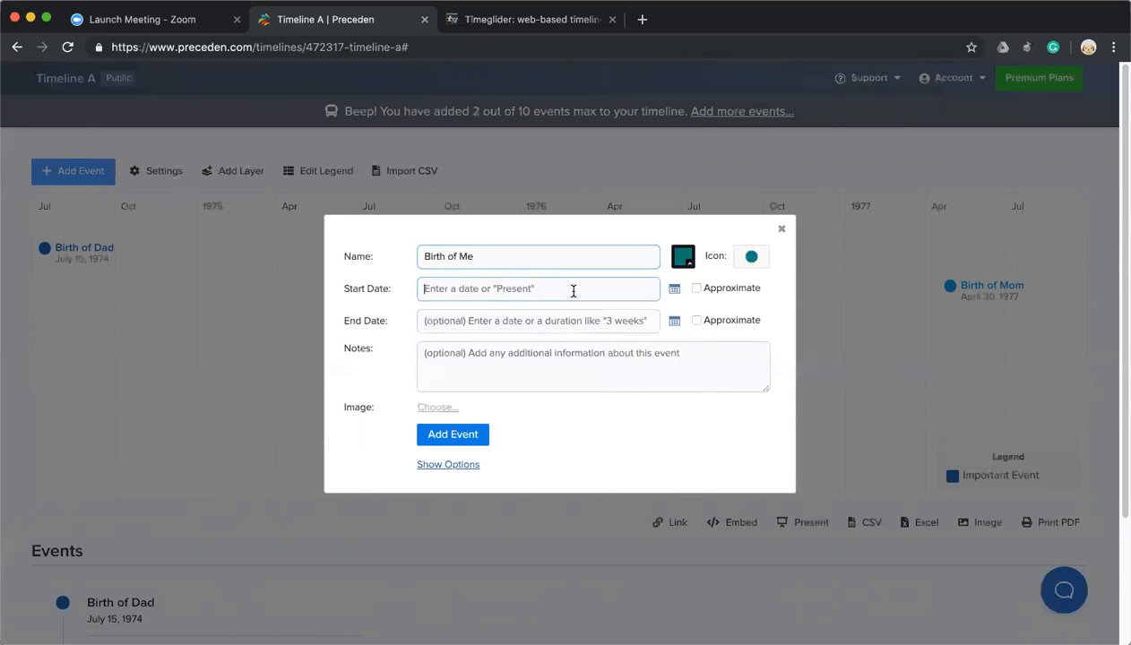
{"action": "left_click", "coordinate": [674, 287]}
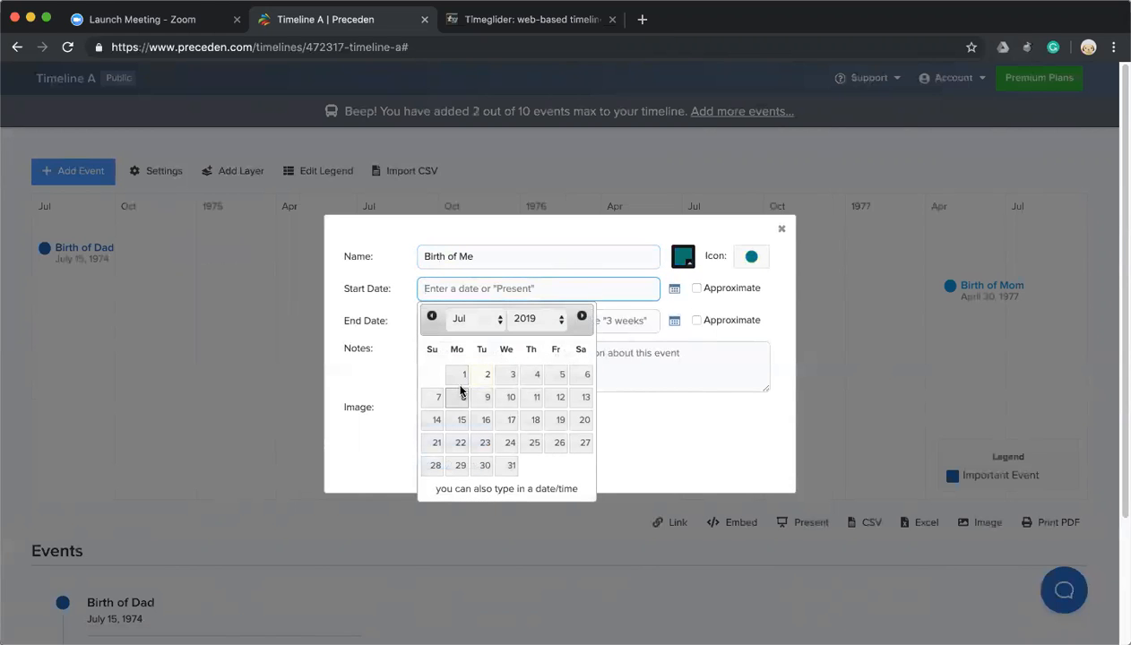
{"action": "left_click", "coordinate": [491, 321]}
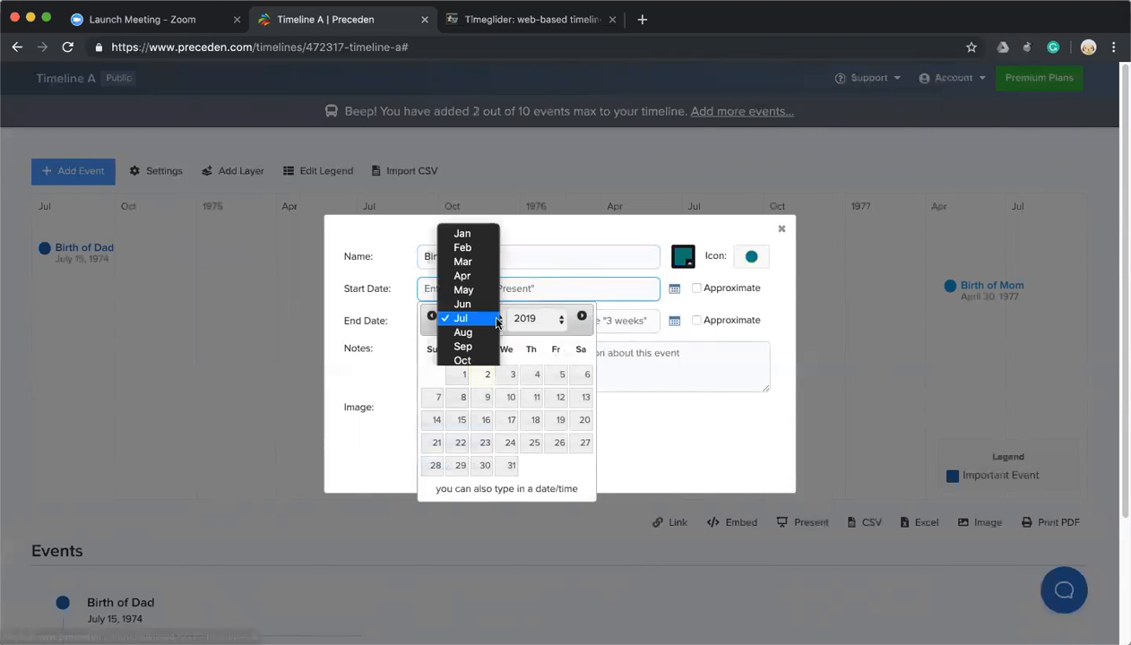
{"action": "left_click", "coordinate": [482, 233]}
{"action": "left_click", "coordinate": [436, 397]}
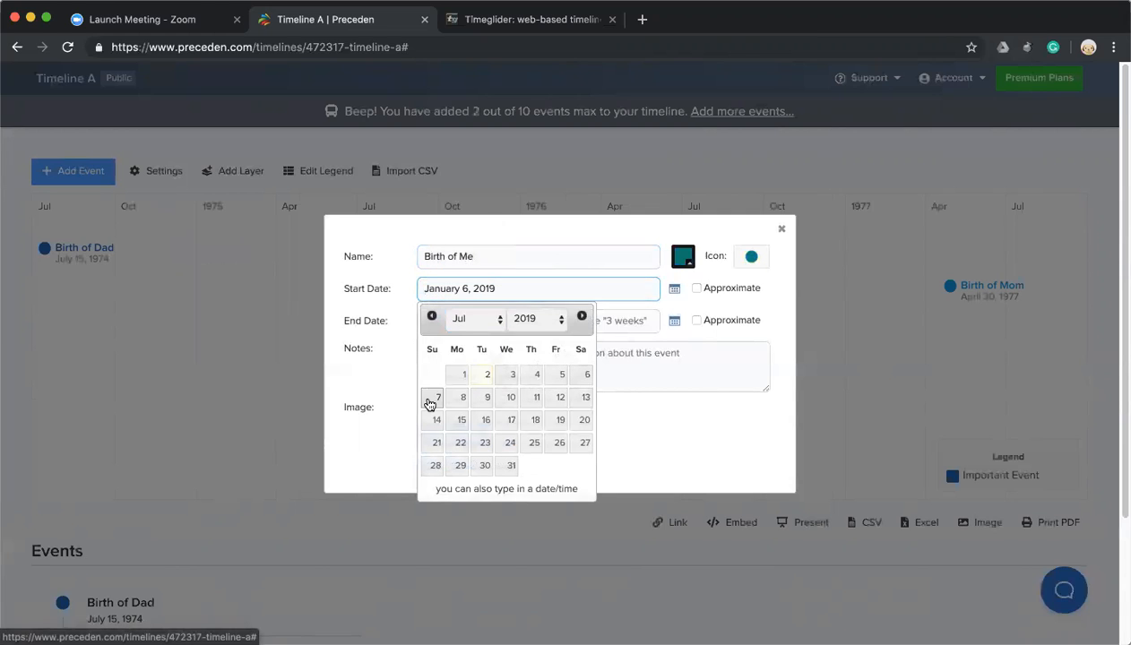
Try to change the year of the start date to the birth year using the calendar picker.
{"action": "left_click", "coordinate": [677, 289]}
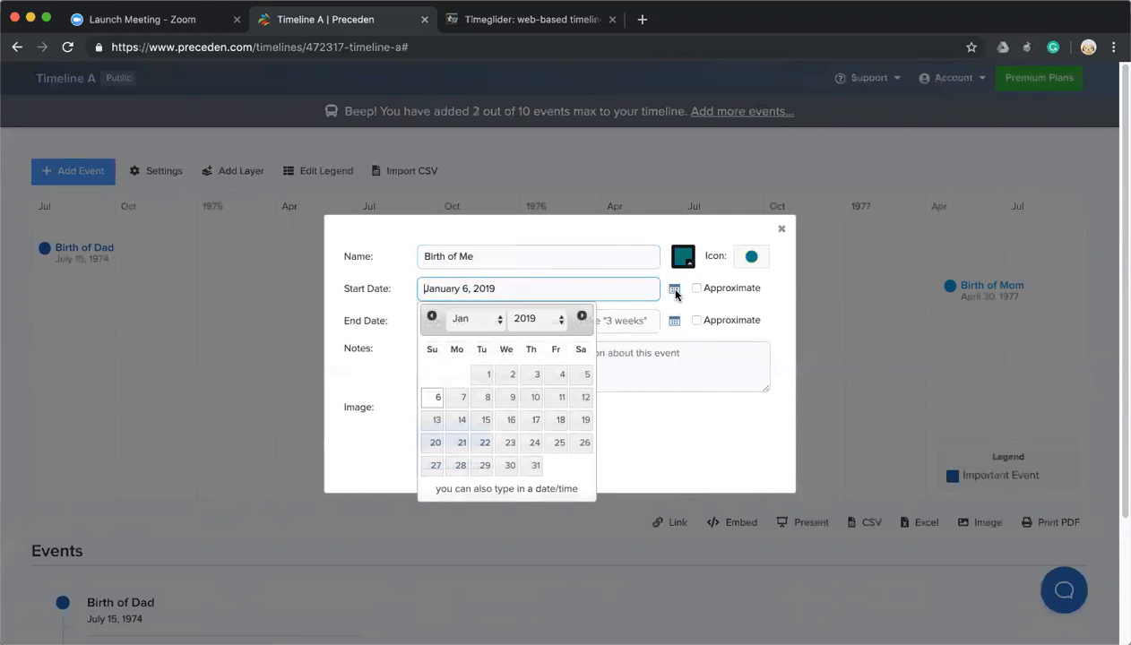
{"action": "left_click", "coordinate": [538, 319]}
{"action": "scroll", "coordinate": [525, 22], "scroll_direction": "up", "scroll_amount": 5}
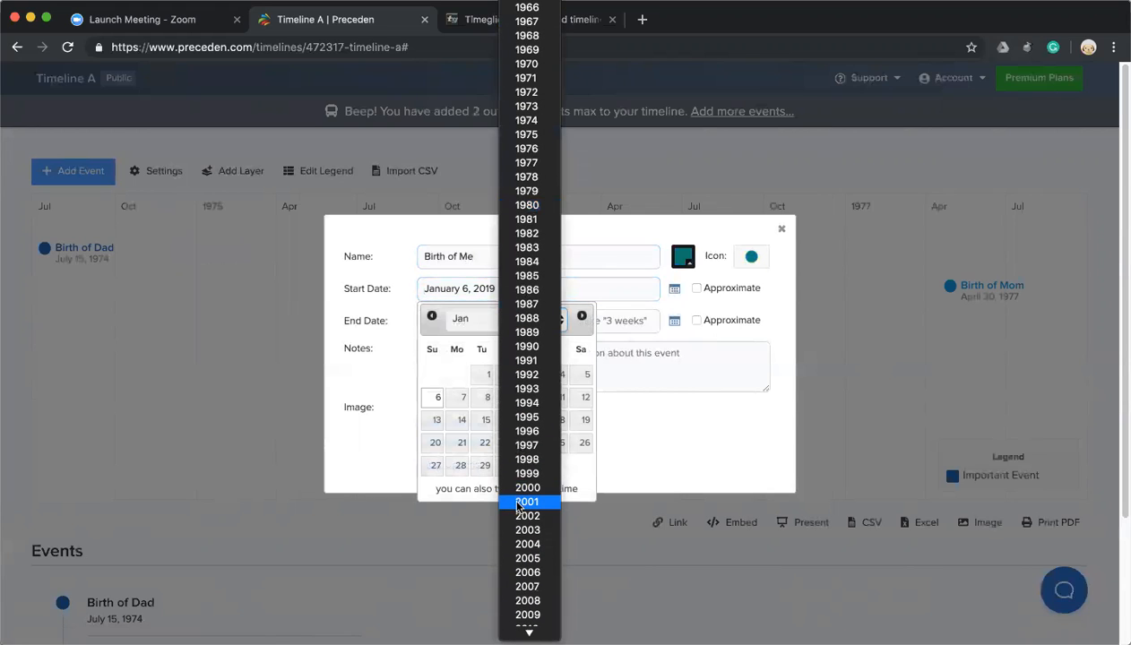
{"action": "left_click", "coordinate": [520, 586]}
{"action": "left_click", "coordinate": [674, 332]}
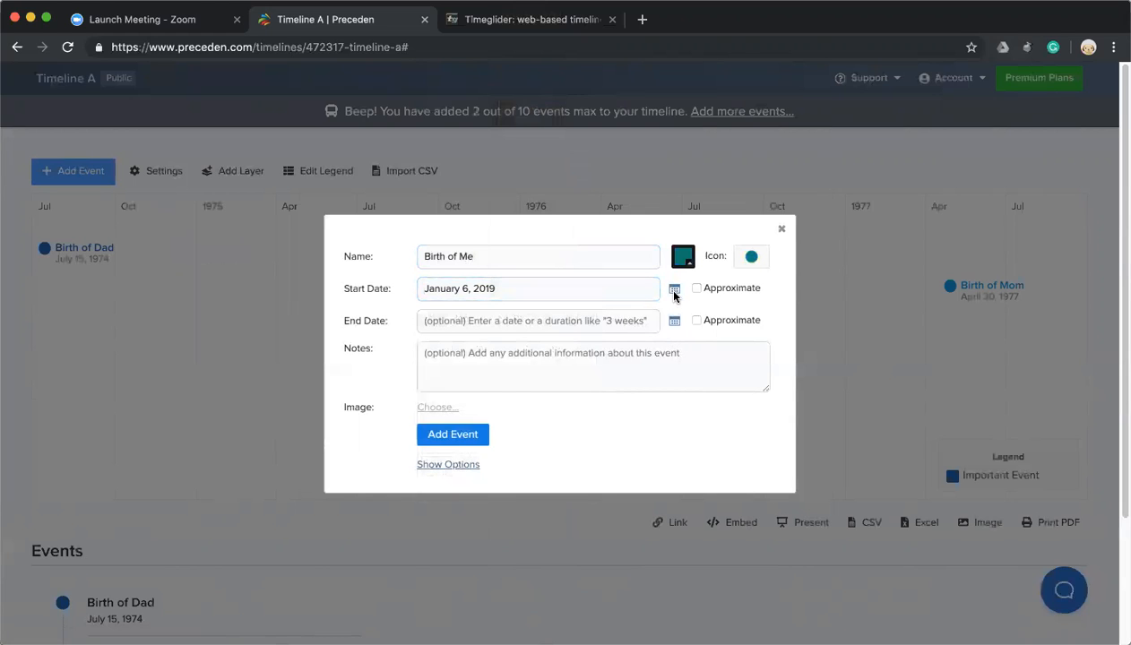
{"action": "left_click", "coordinate": [674, 290]}
{"action": "left_click", "coordinate": [553, 316]}
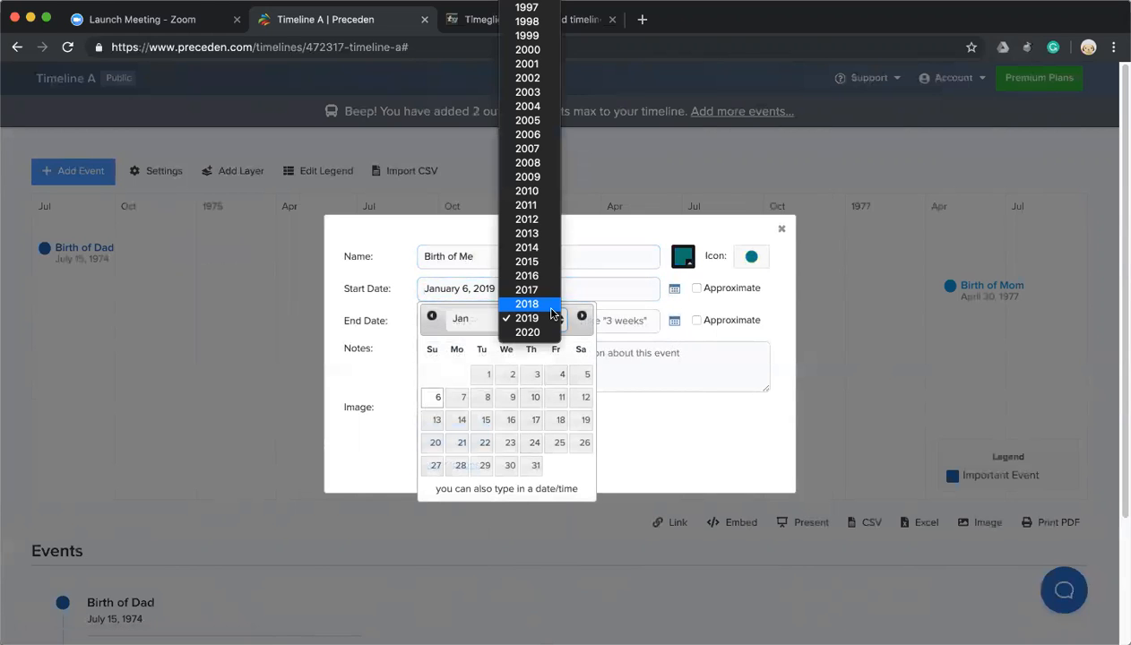
{"action": "left_click", "coordinate": [550, 151]}
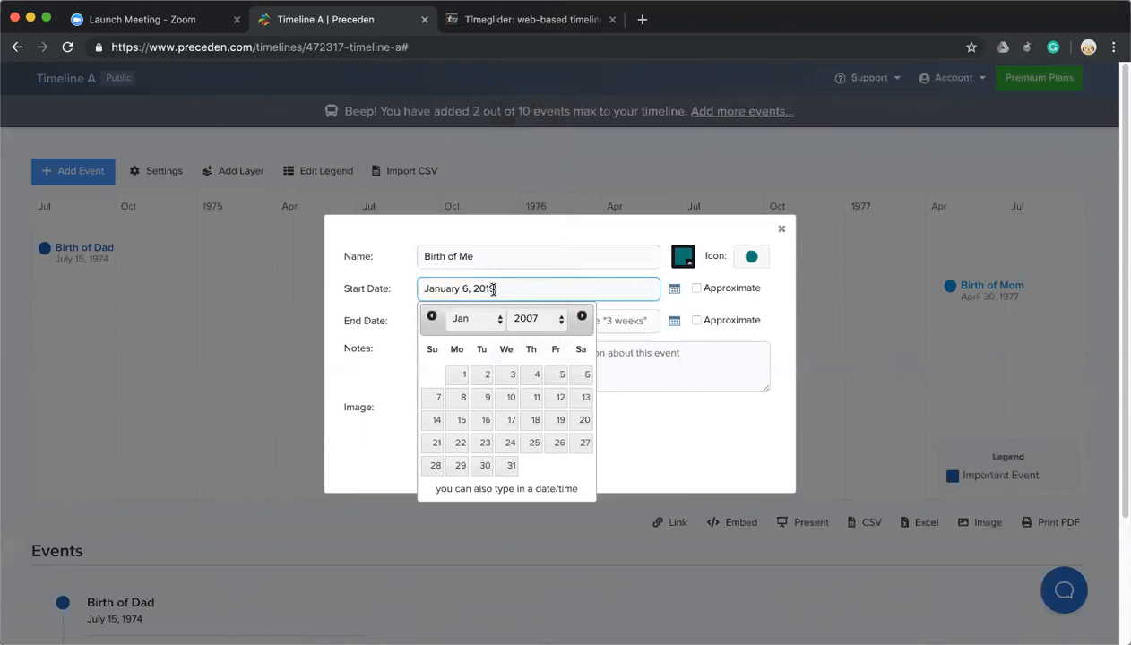
Replace the year in the start date text with the birth year and add the "Birth of Me" event.
{"action": "key", "text": "BackSpace"}
{"action": "key", "text": "BackSpace"}
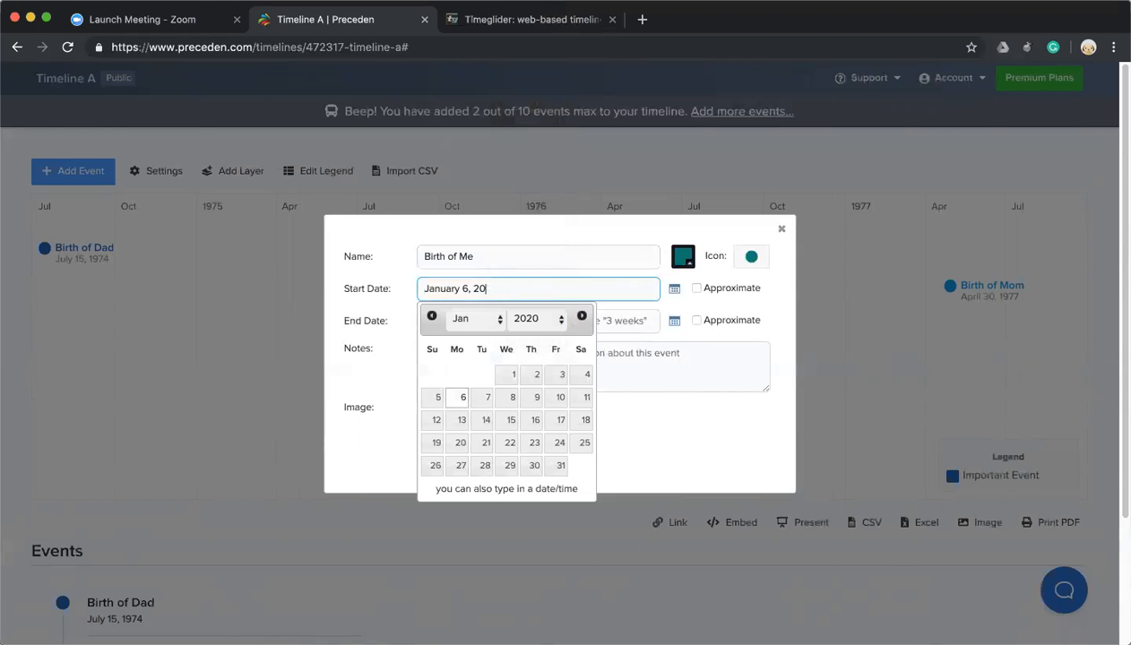
{"action": "type", "text": "07"}
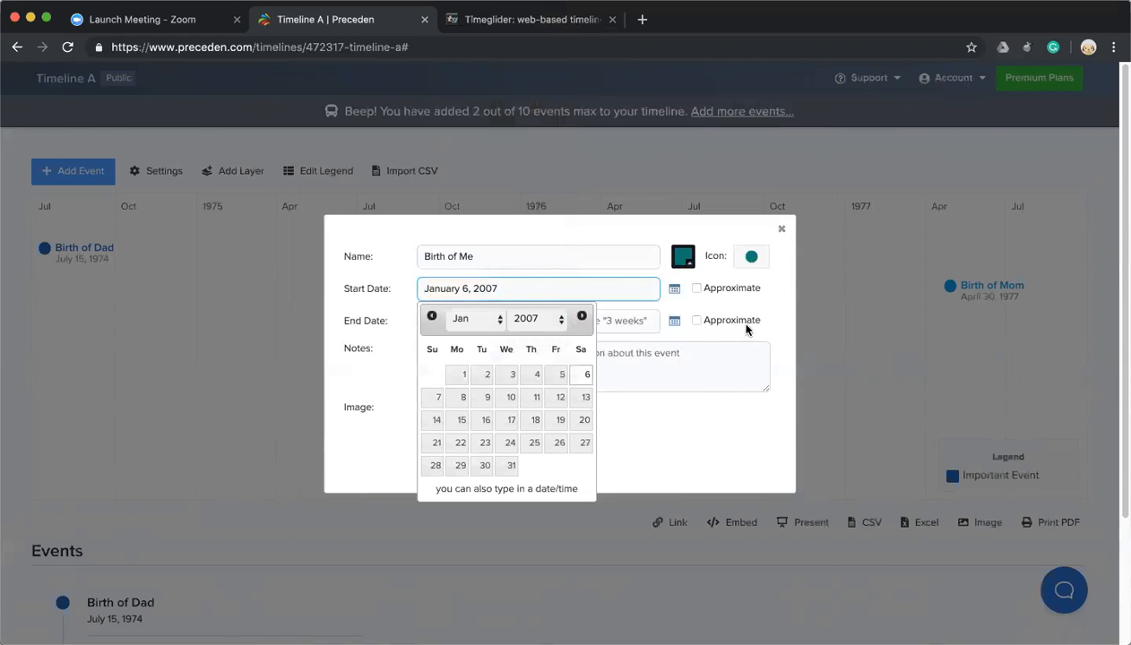
{"action": "left_click", "coordinate": [759, 316]}
{"action": "left_click", "coordinate": [449, 435]}
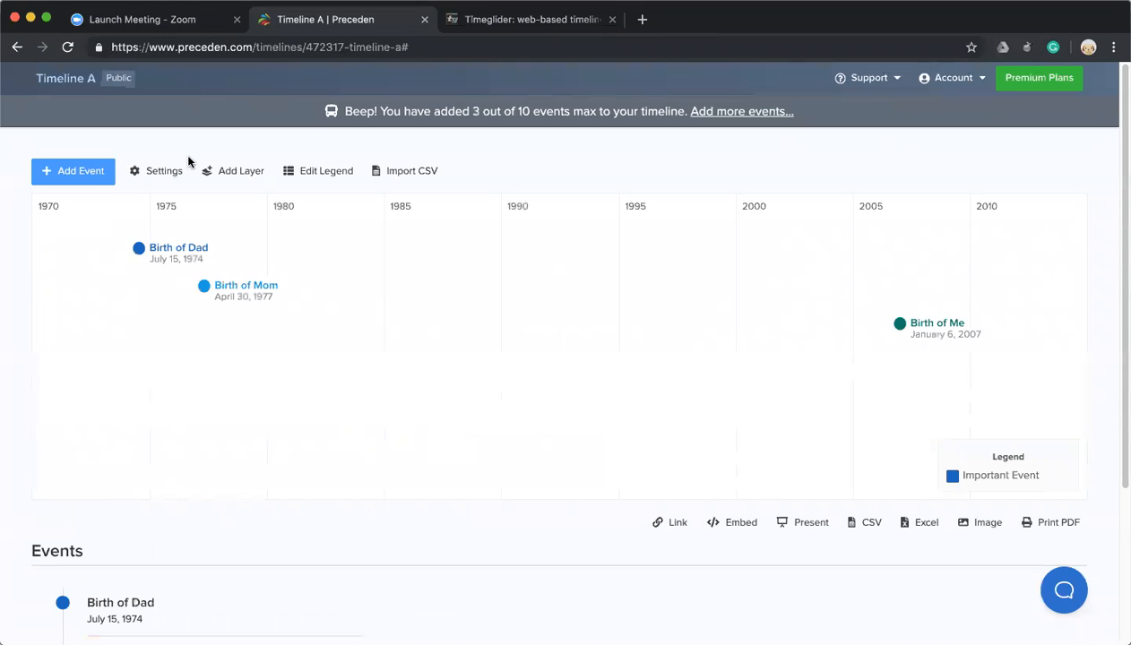
Add an event named "Birth of Brother" to the timeline, with the brother's date of birth as its start date.
{"action": "left_click", "coordinate": [86, 170]}
{"action": "type", "text": "Birth of Brother"}
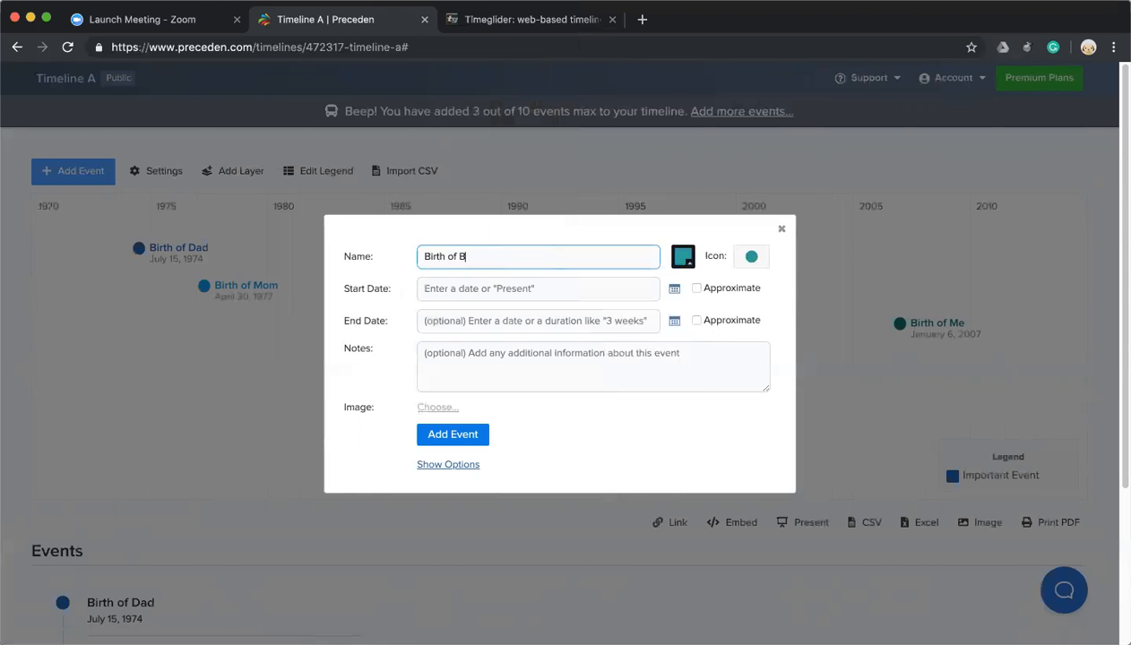
{"action": "left_click", "coordinate": [673, 291]}
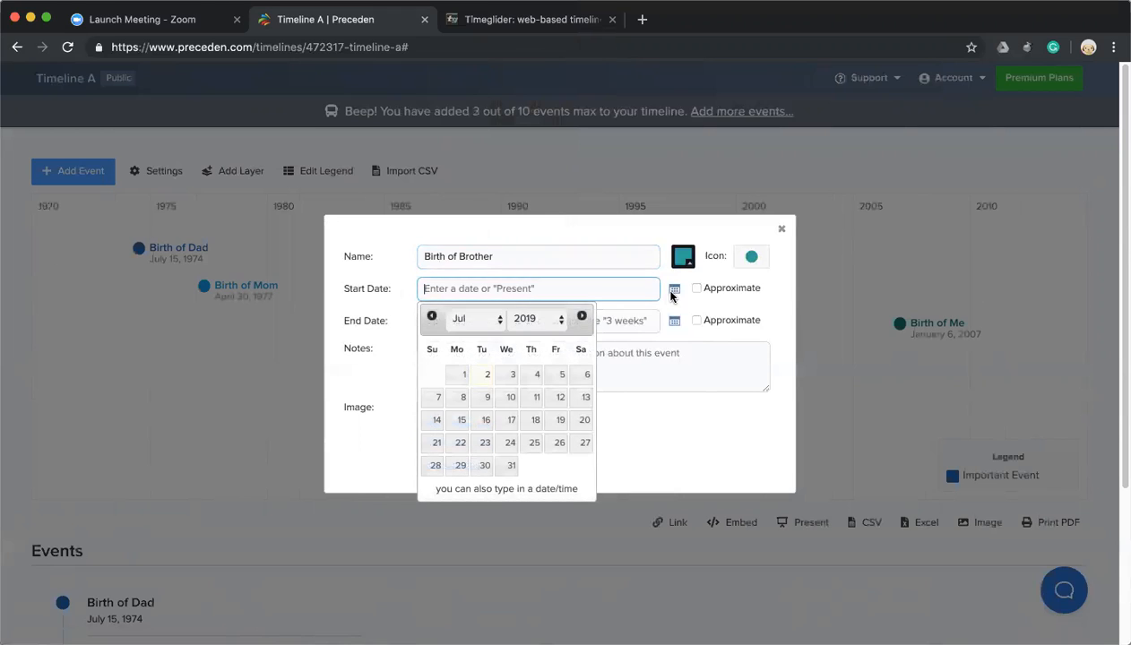
{"action": "left_click", "coordinate": [475, 319]}
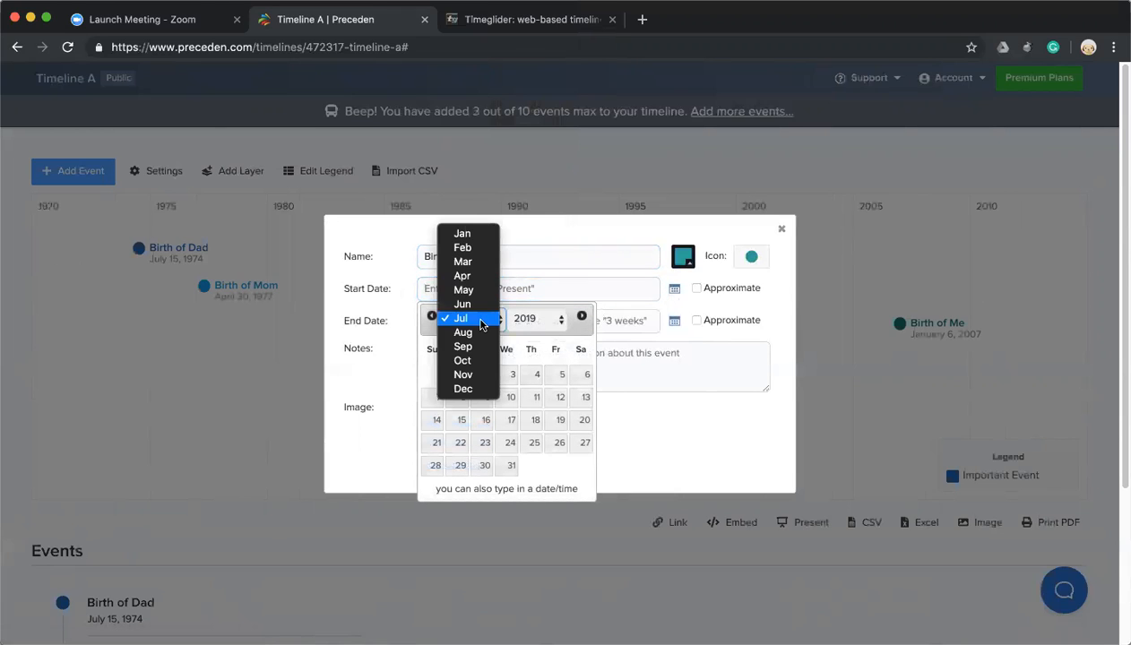
{"action": "left_click", "coordinate": [468, 272]}
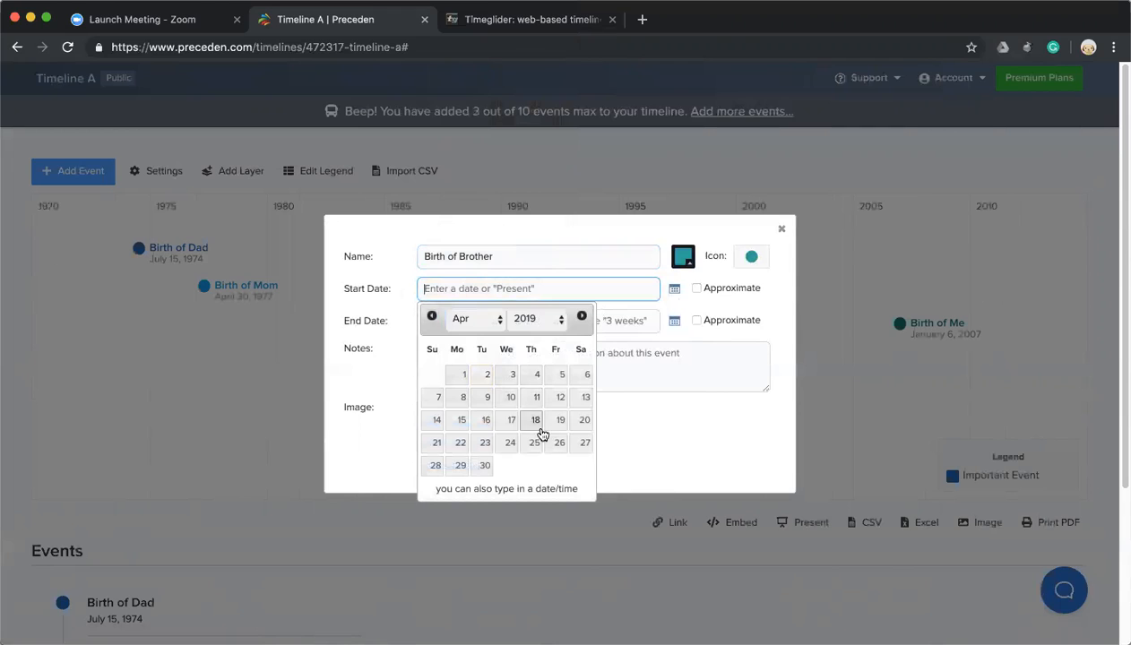
{"action": "left_click", "coordinate": [579, 425]}
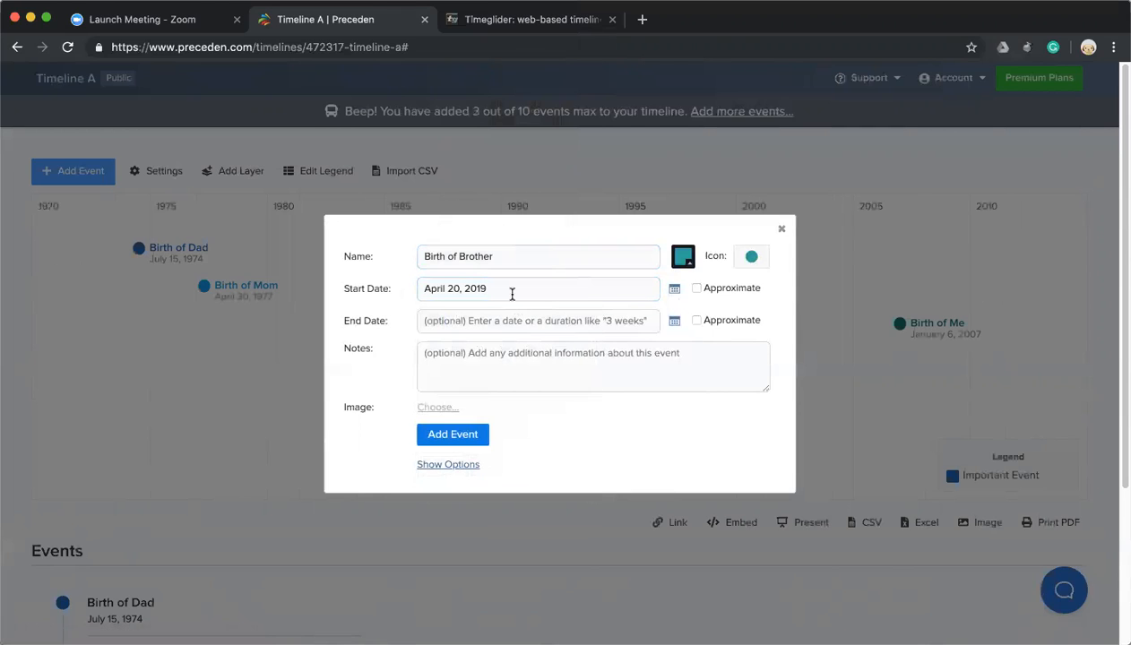
{"action": "key", "text": "BackSpace"}
{"action": "key", "text": "BackSpace"}
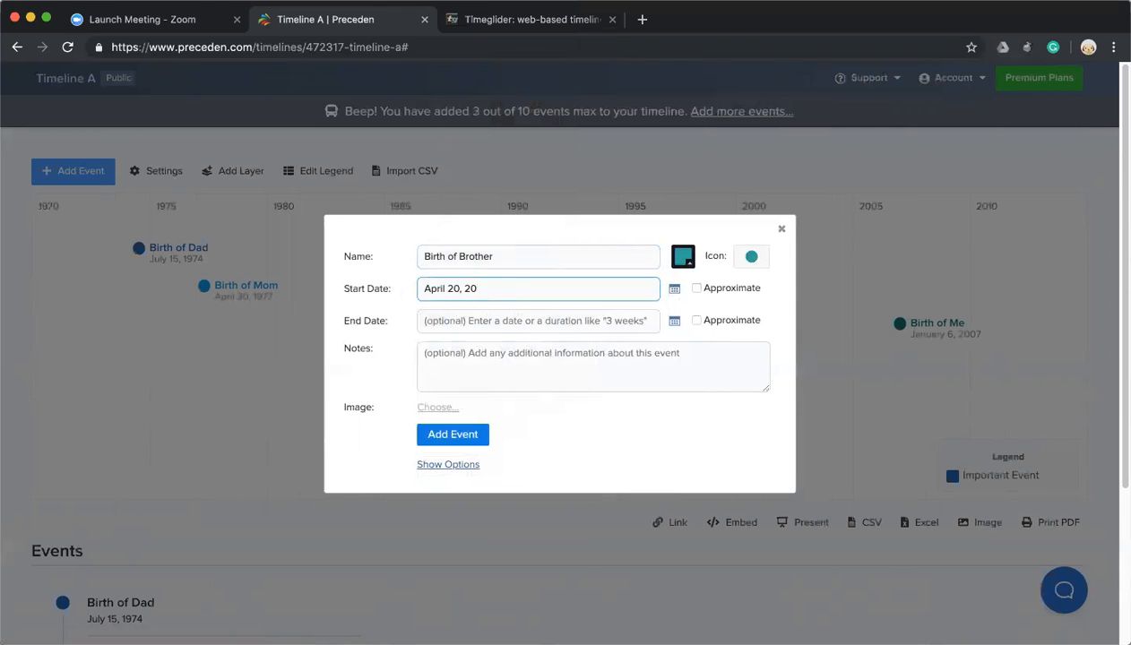
{"action": "left_click", "coordinate": [452, 434]}
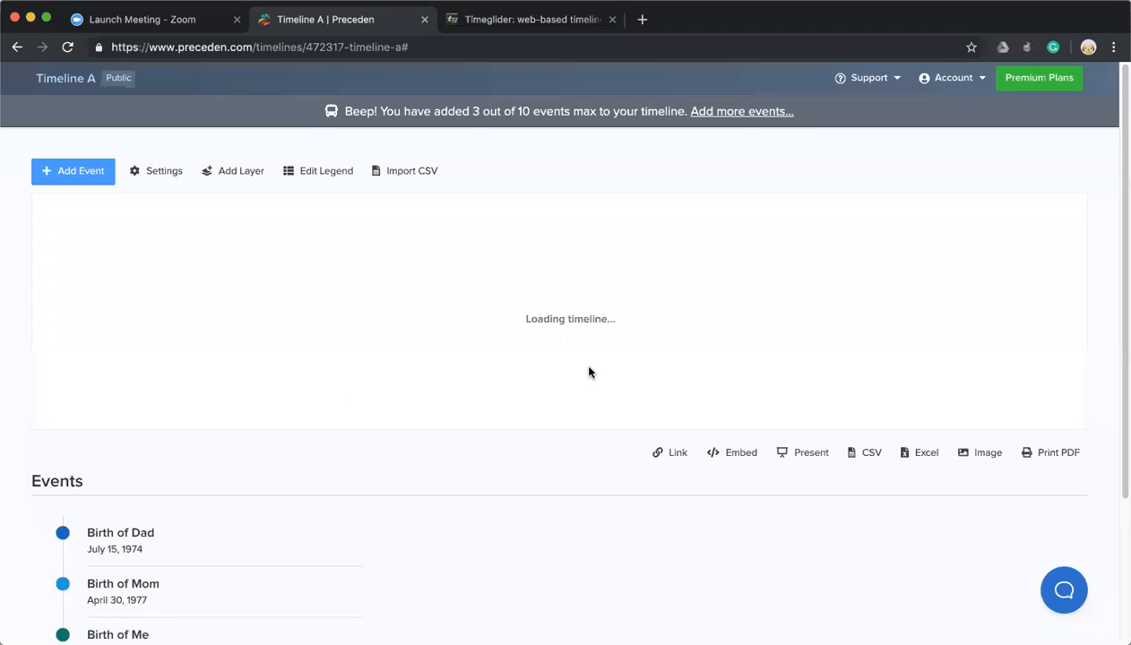
Start a new event named "Birth of" plus the next family member's first name and pick the birth month and day for its start date.
{"action": "left_click", "coordinate": [78, 174]}
{"action": "type", "text": "Birth of Leo"}
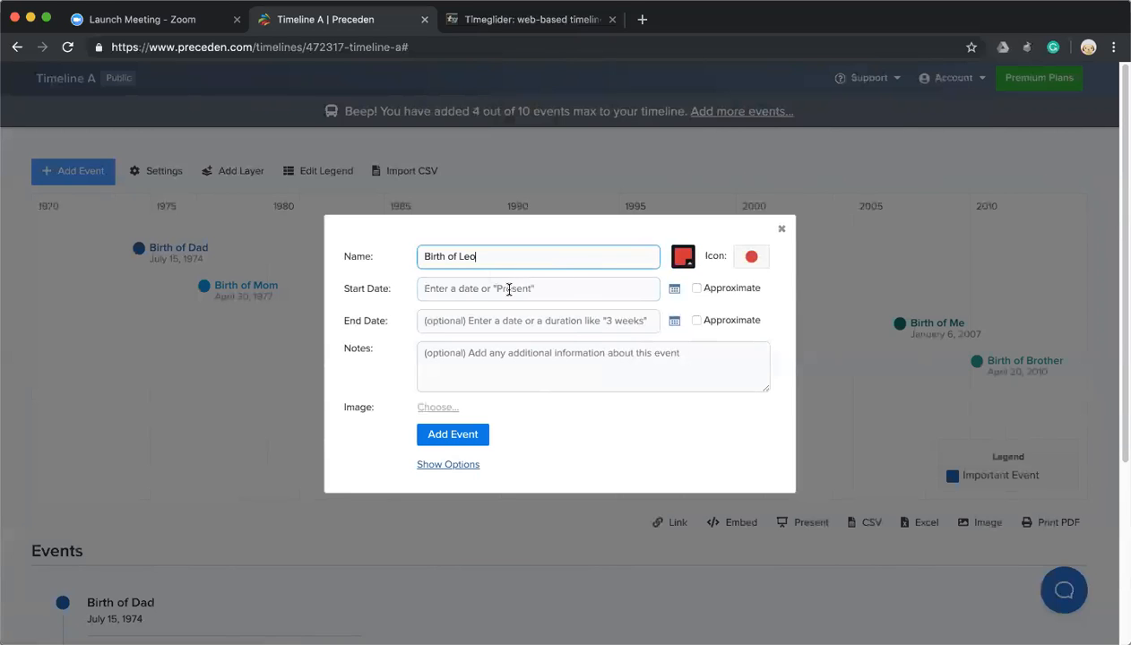
{"action": "left_click", "coordinate": [674, 288]}
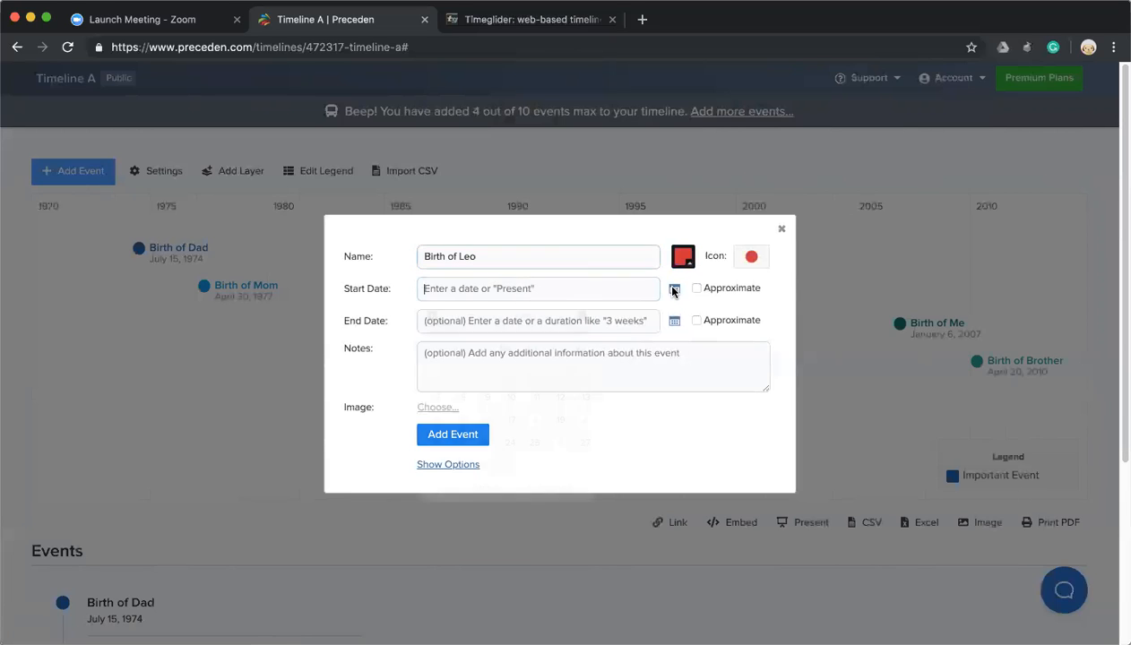
{"action": "left_click", "coordinate": [465, 325]}
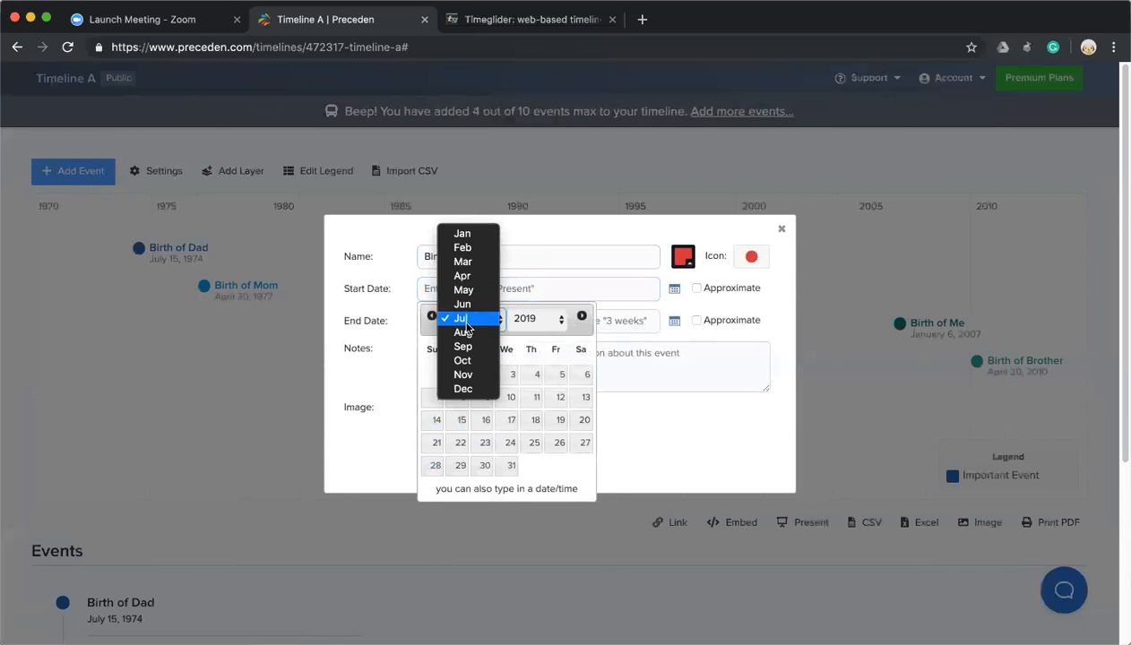
{"action": "left_click", "coordinate": [466, 251]}
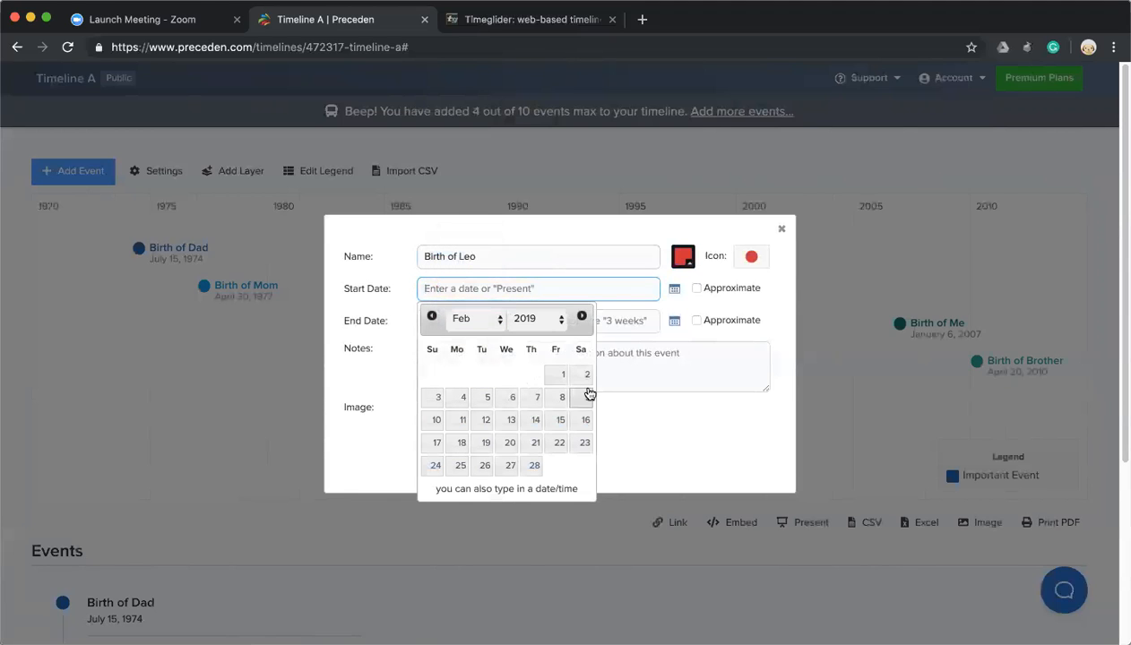
{"action": "left_click", "coordinate": [583, 395]}
Correct the year in the start date to the family member's birth year and add the event to the timeline.
{"action": "left_click", "coordinate": [495, 288]}
{"action": "left_click", "coordinate": [674, 289]}
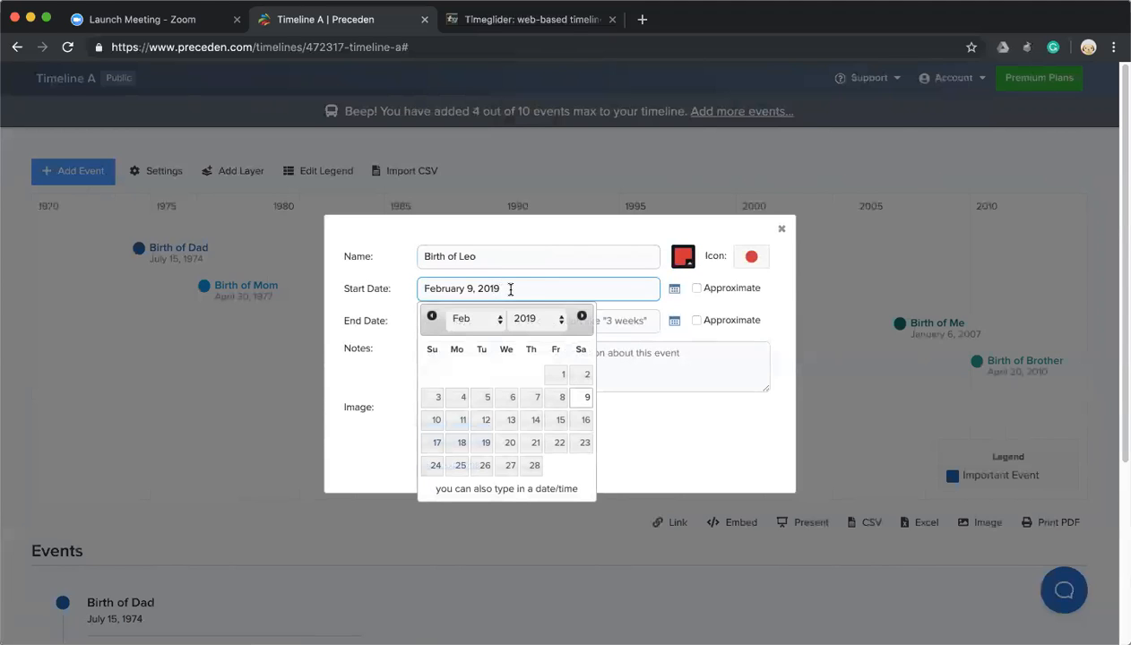
{"action": "key", "text": "BackSpace"}
{"action": "type", "text": "6"}
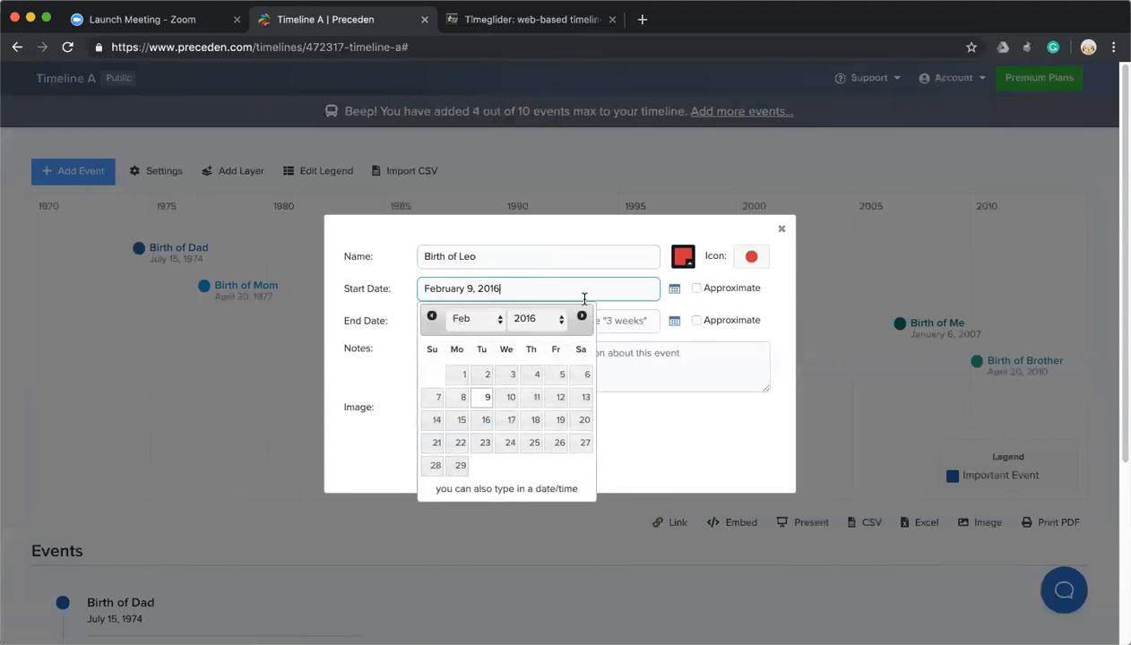
{"action": "left_click", "coordinate": [716, 421]}
{"action": "left_click", "coordinate": [444, 436]}
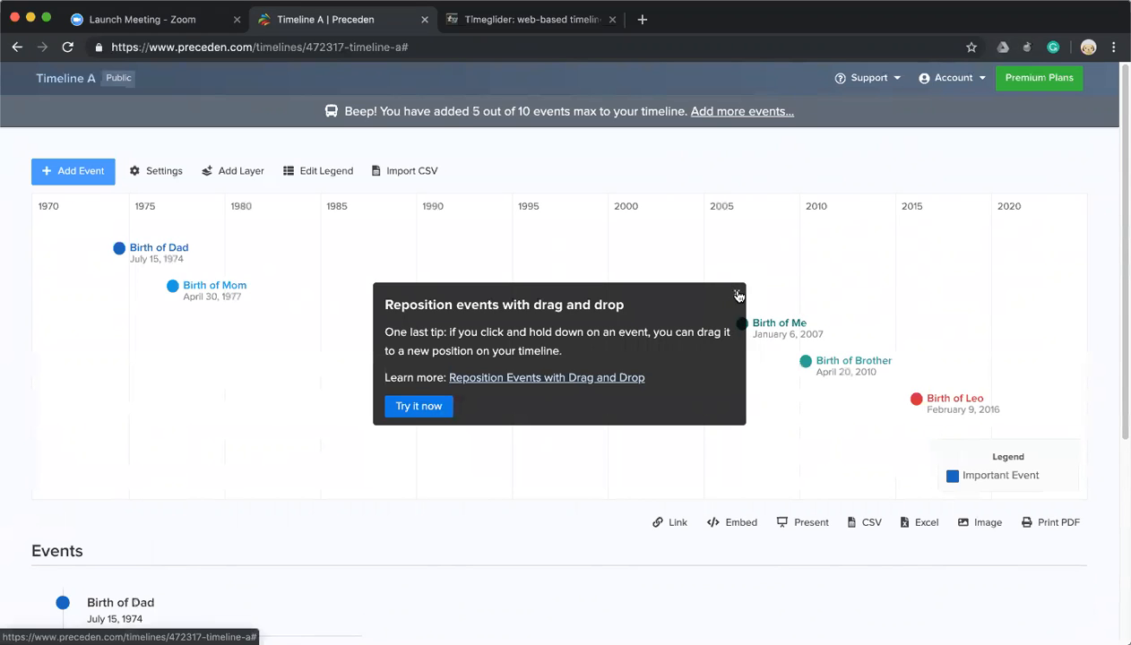
Dismiss the tip about repositioning events and look at the timeline's theme settings without changing them.
{"action": "left_click", "coordinate": [732, 294]}
{"action": "left_click", "coordinate": [163, 173]}
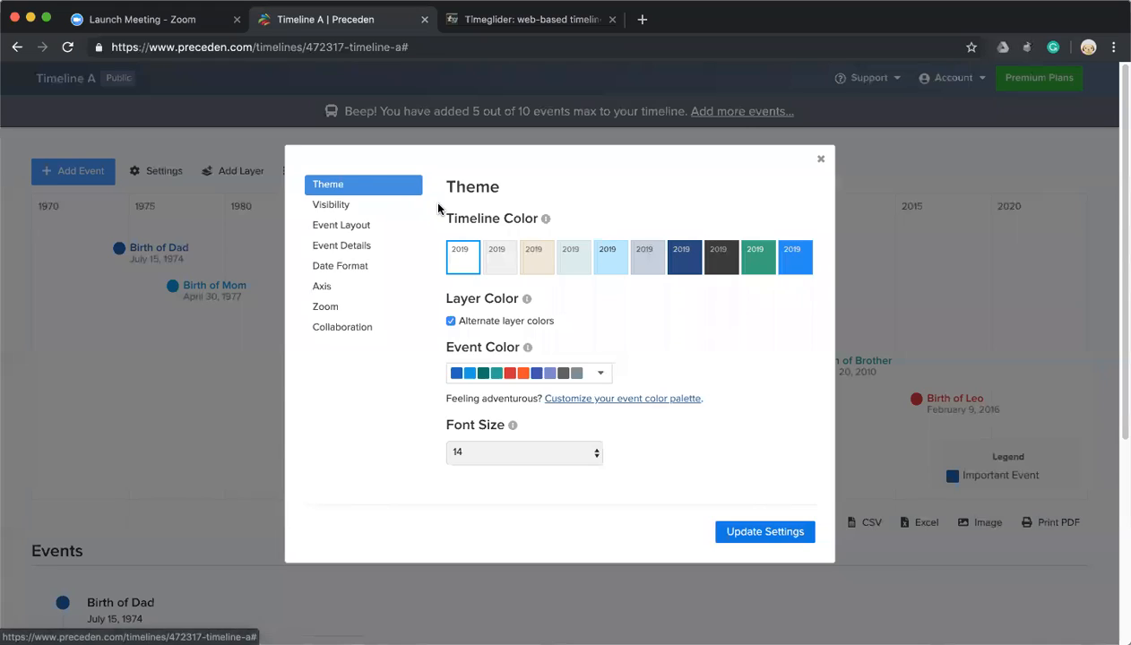
{"action": "left_click", "coordinate": [820, 158]}
Start another event and name it "Birth of" plus the last family member's first name, correcting the name's spelling.
{"action": "left_click", "coordinate": [40, 179]}
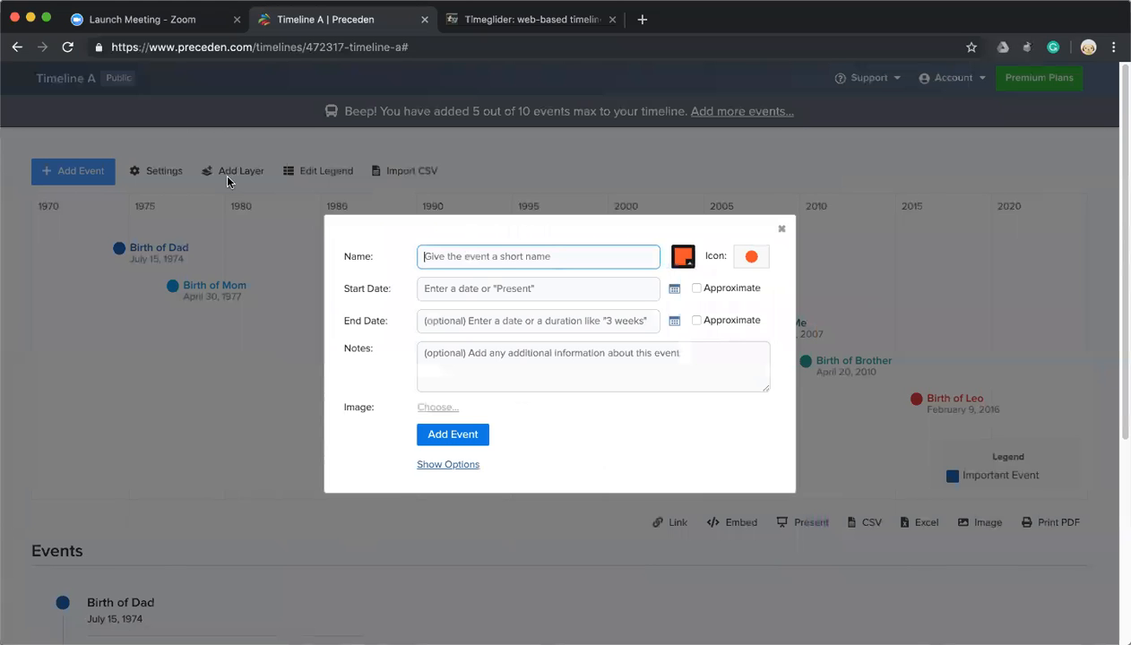
{"action": "type", "text": "Birth of Lizzy"}
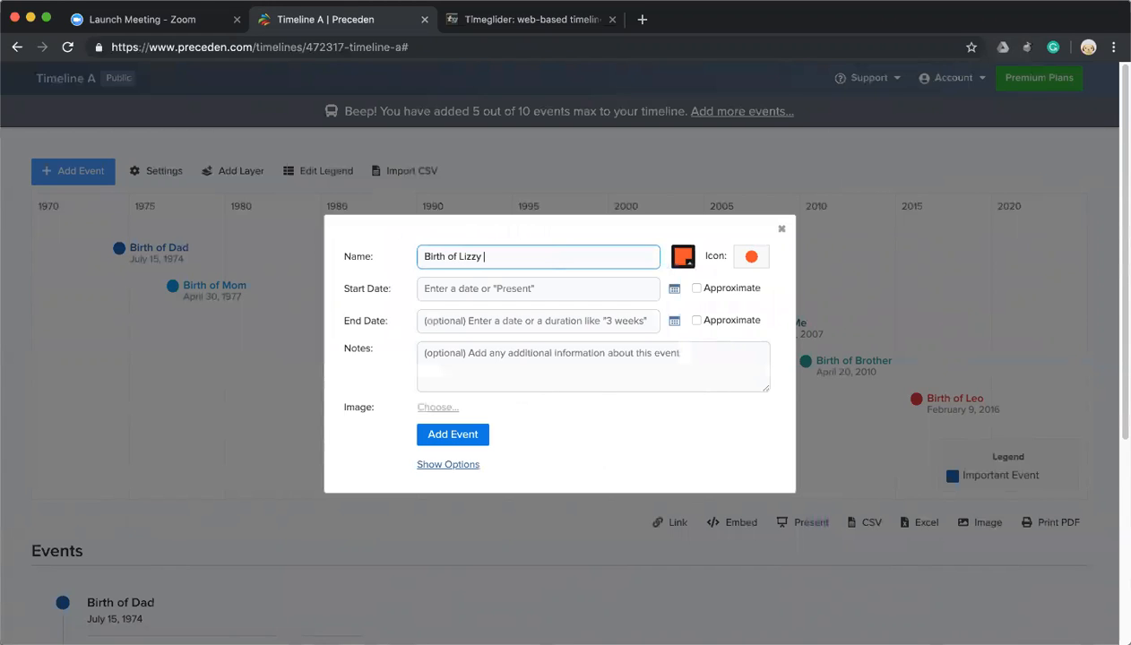
{"action": "key", "text": "BackSpace"}
{"action": "key", "text": "BackSpace"}
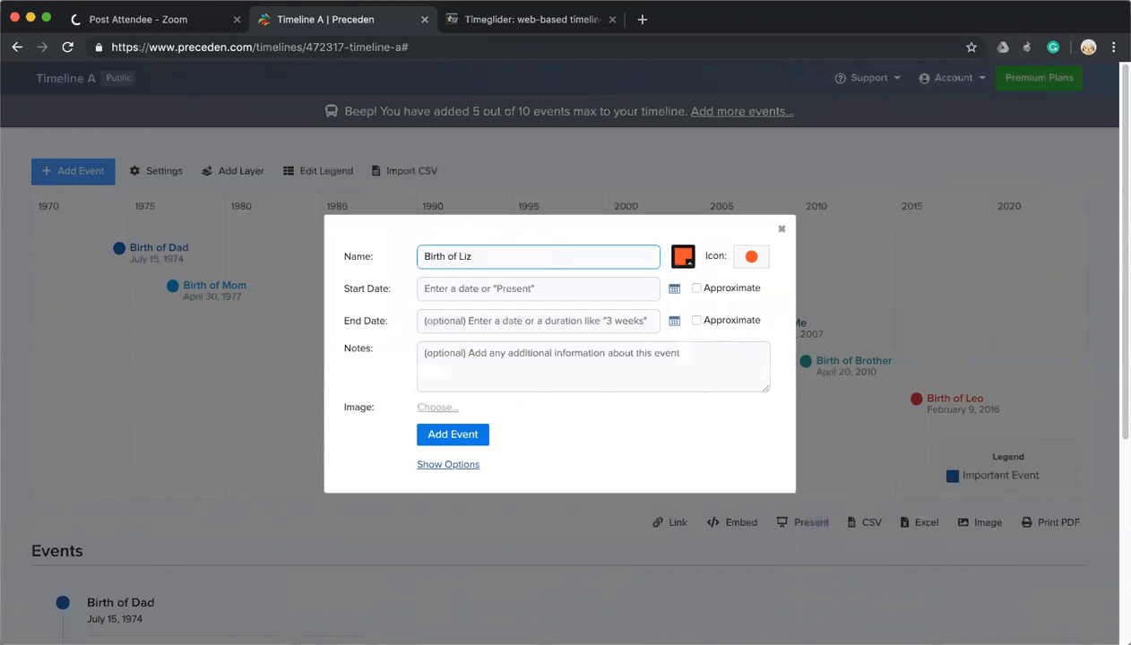
{"action": "type", "text": "izzie"}
Set the new event's start date to that family member's date of birth and add the event to the timeline.
{"action": "left_click", "coordinate": [670, 288]}
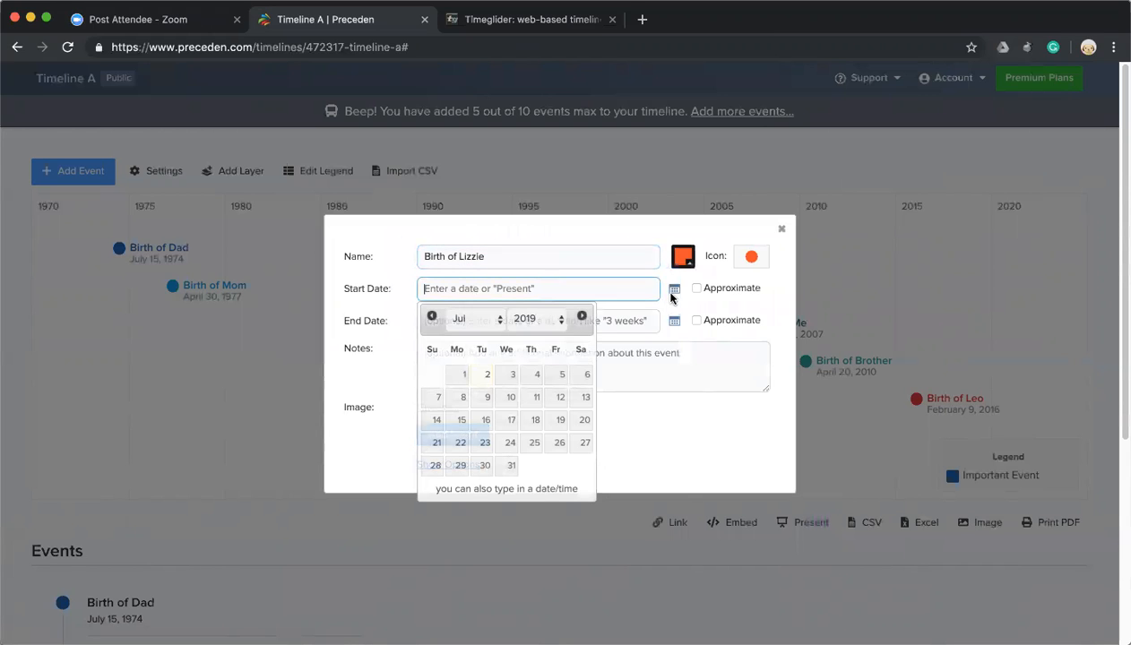
{"action": "left_click", "coordinate": [479, 319]}
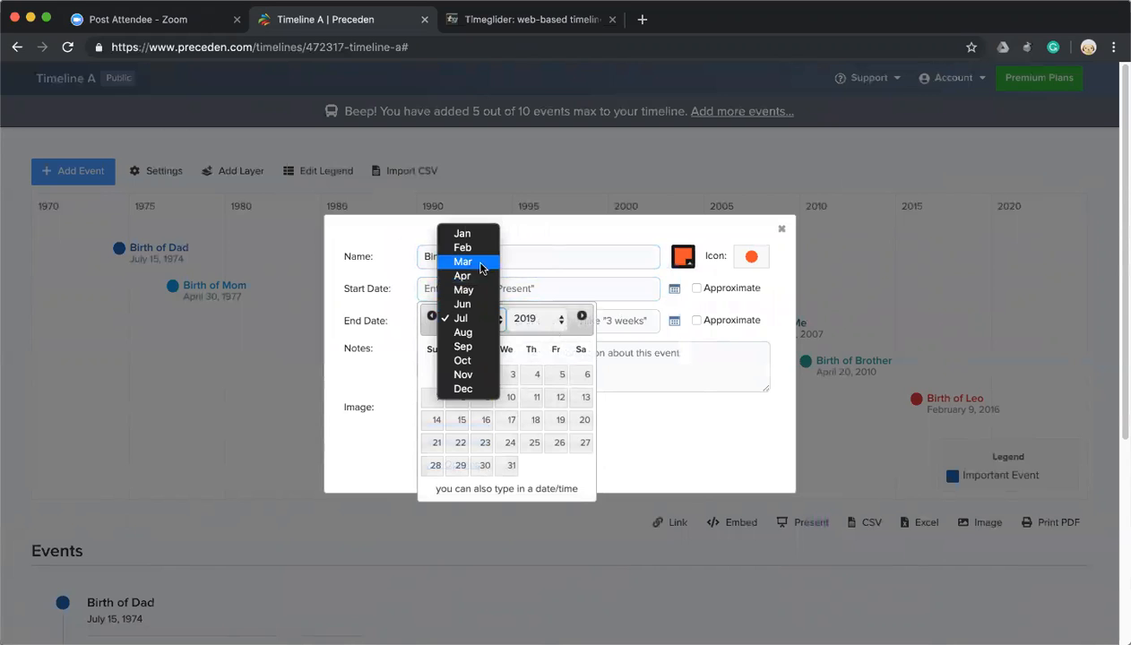
{"action": "left_click", "coordinate": [466, 390]}
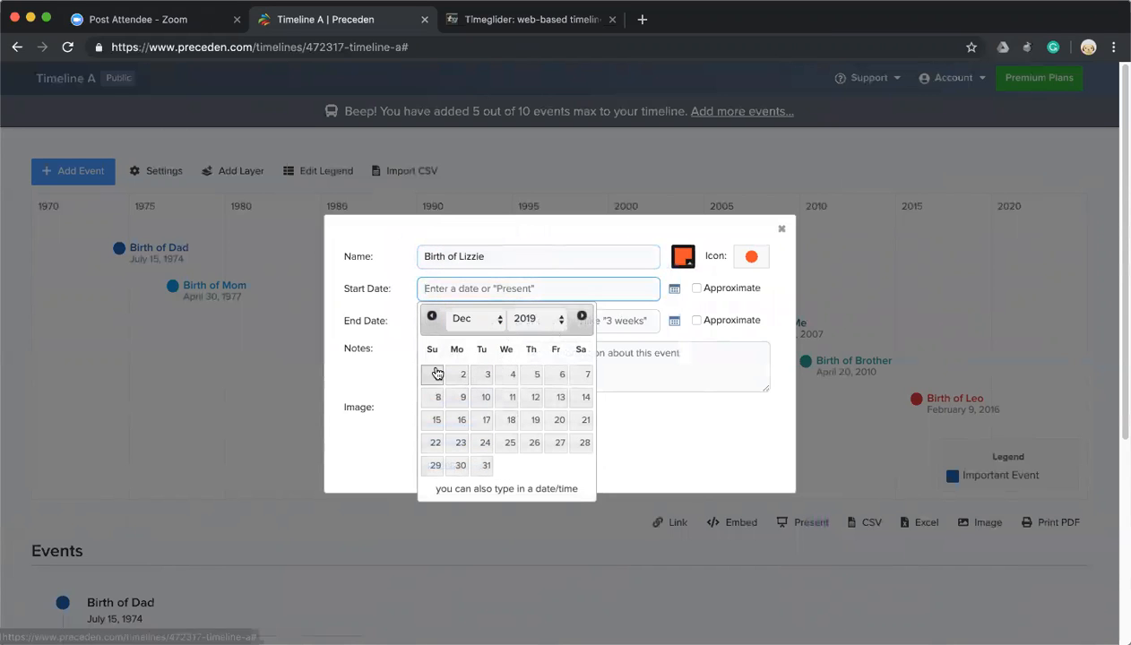
{"action": "left_click", "coordinate": [435, 373]}
{"action": "left_click", "coordinate": [513, 294]}
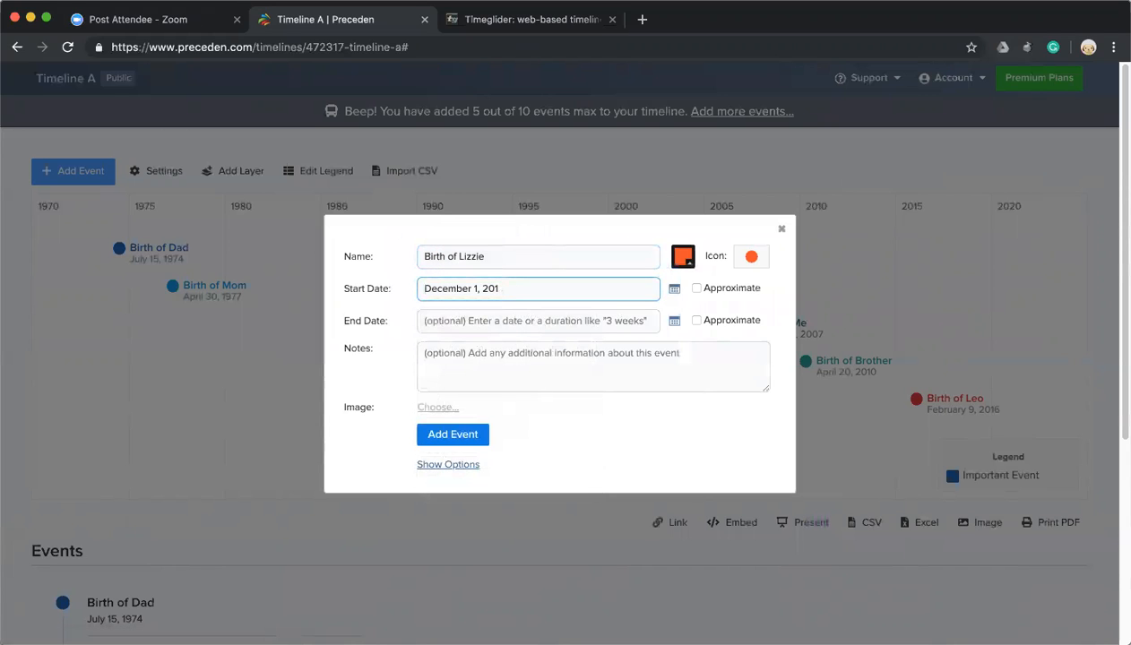
{"action": "left_click", "coordinate": [446, 441]}
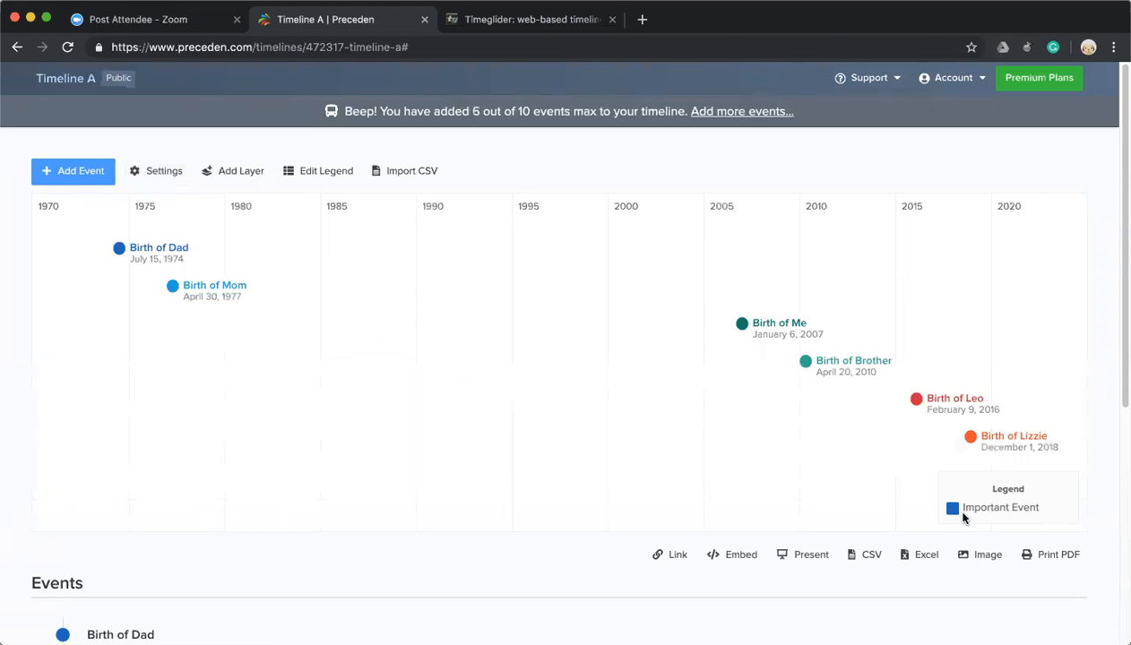
Describe the light blue color in the timeline's legend as "Important Event" and copy that description.
{"action": "left_click", "coordinate": [311, 184]}
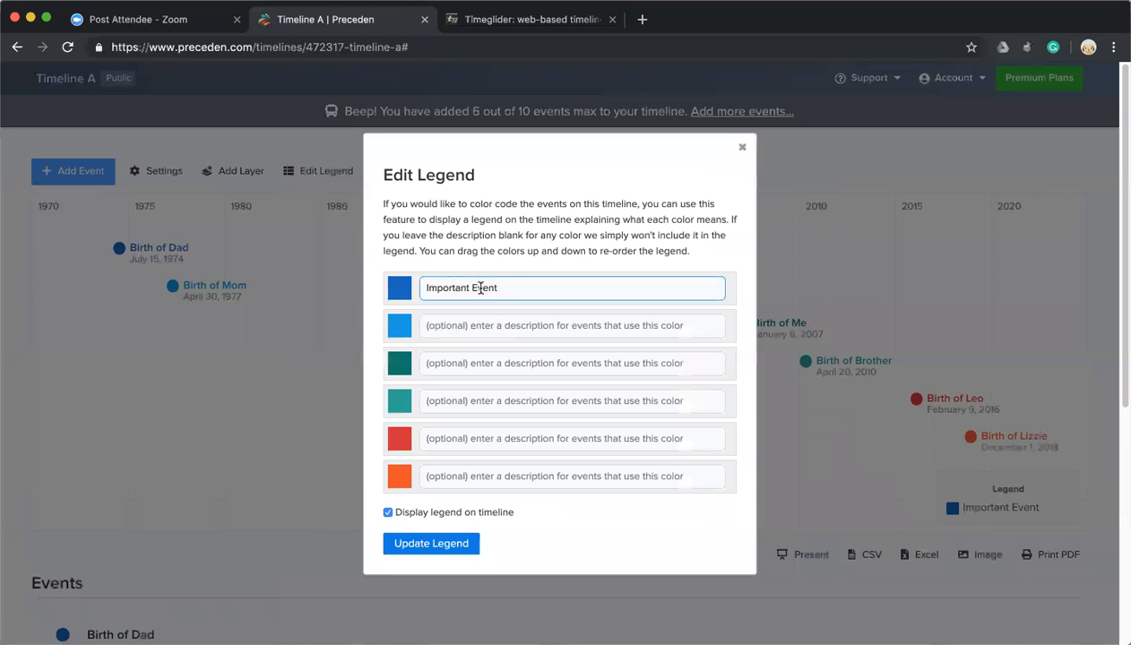
{"action": "left_click", "coordinate": [487, 323]}
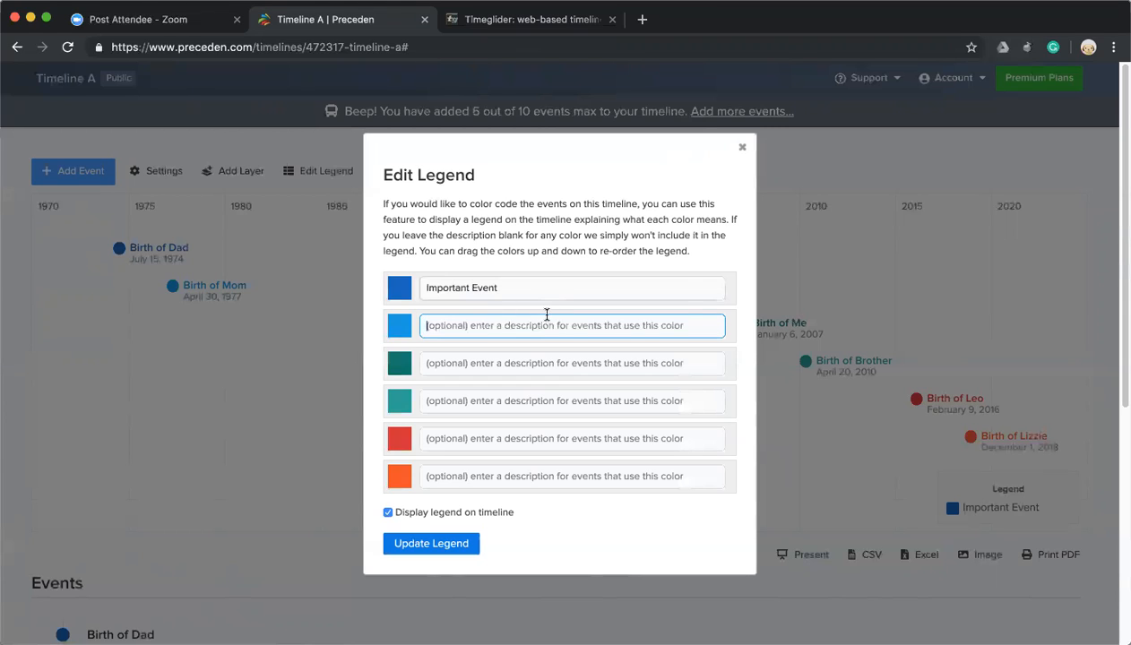
{"action": "type", "text": "Important Ev"}
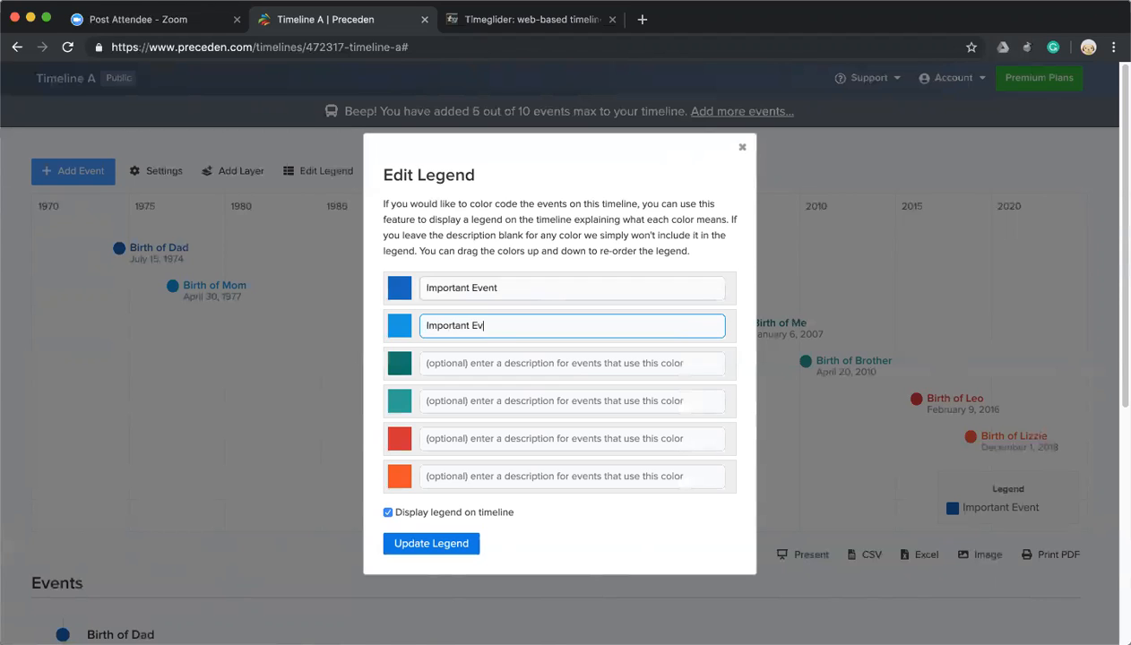
{"action": "left_click_drag", "start_coordinate": [573, 314], "coordinate": [353, 316]}
{"action": "key", "text": "ctrl+c"}
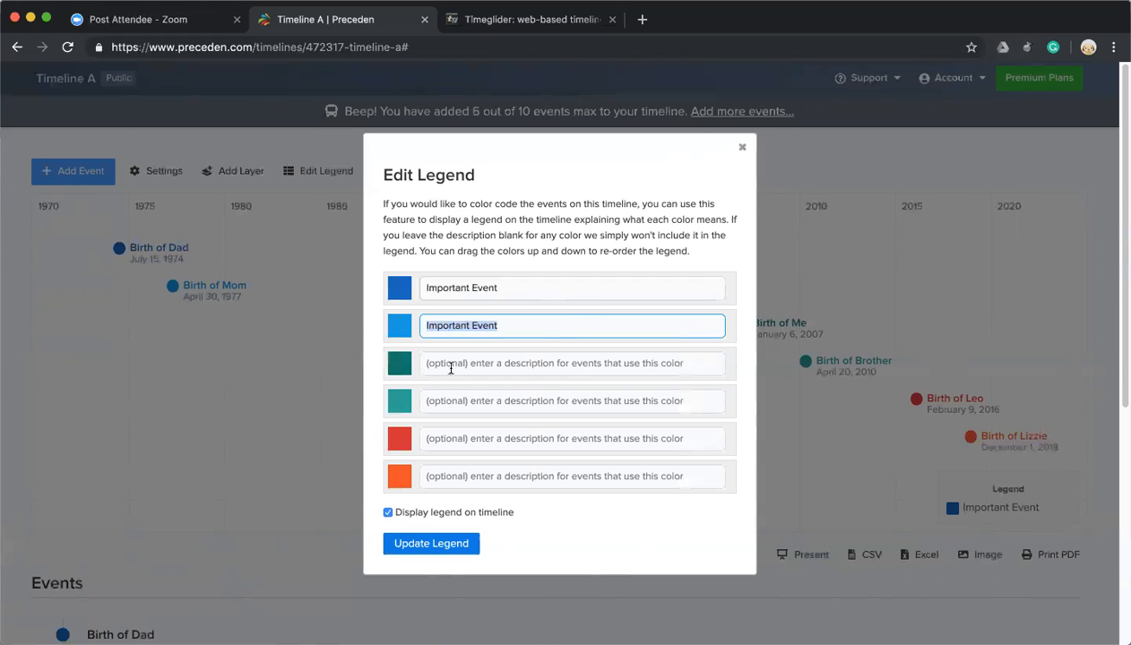
Paste "Important Event" as the description of the dark teal, teal, red and orange legend colors and update the legend.
{"action": "left_click", "coordinate": [461, 365]}
{"action": "key", "text": "ctrl+v"}
{"action": "left_click", "coordinate": [457, 401]}
{"action": "key", "text": "ctrl+v"}
{"action": "left_click", "coordinate": [465, 436]}
{"action": "key", "text": "ctrl+v"}
{"action": "left_click", "coordinate": [455, 471]}
{"action": "key", "text": "ctrl+v"}
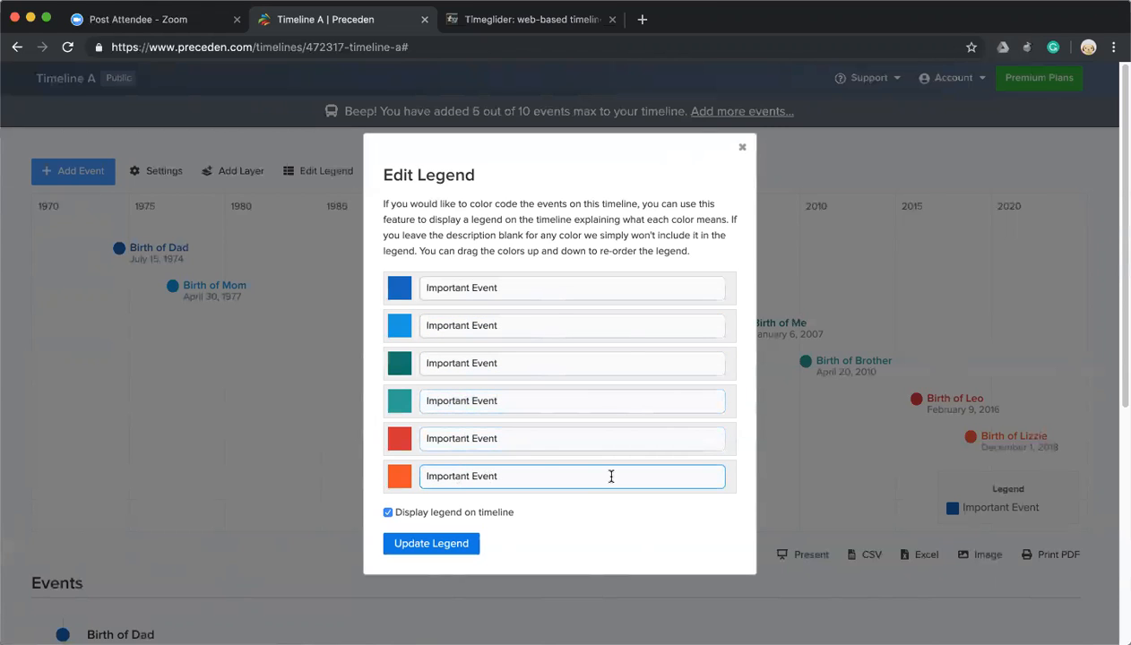
{"action": "left_click", "coordinate": [706, 248]}
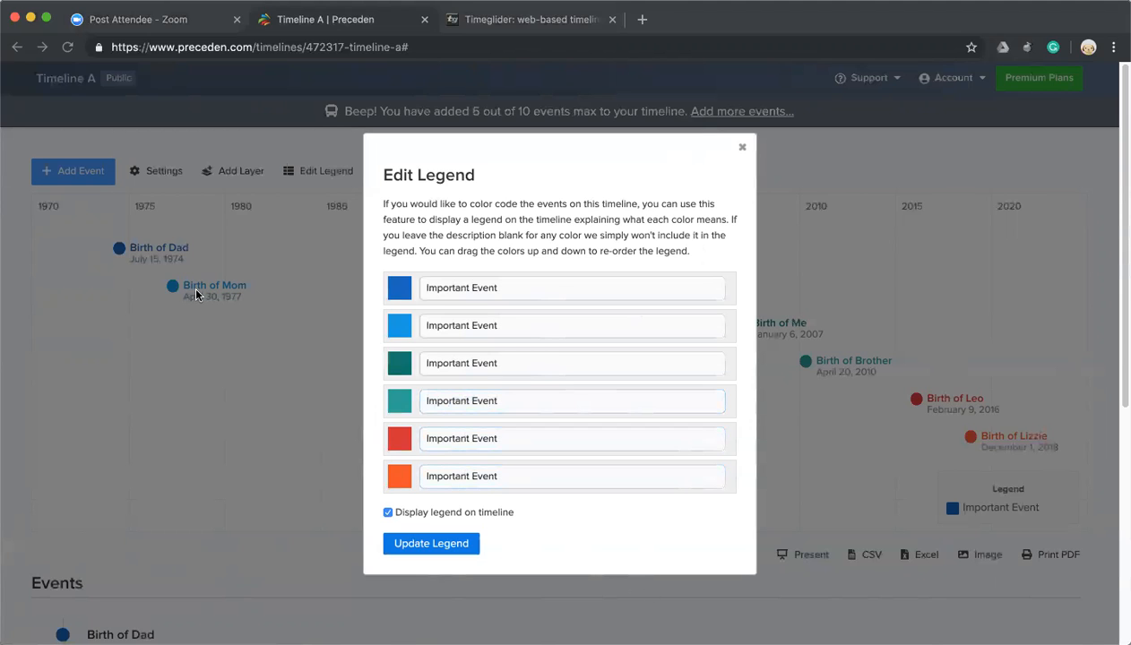
{"action": "left_click", "coordinate": [398, 544]}
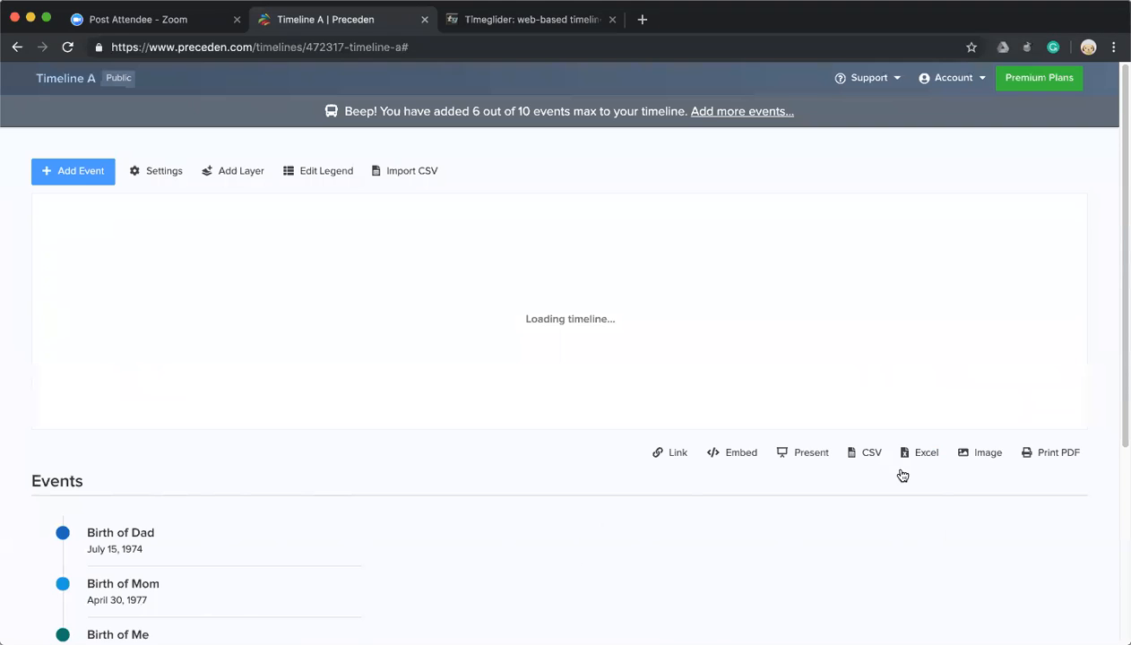
Review the updated legend and the list of birth events below the timeline.
{"action": "scroll", "coordinate": [1054, 507], "scroll_direction": "down", "scroll_amount": 3}
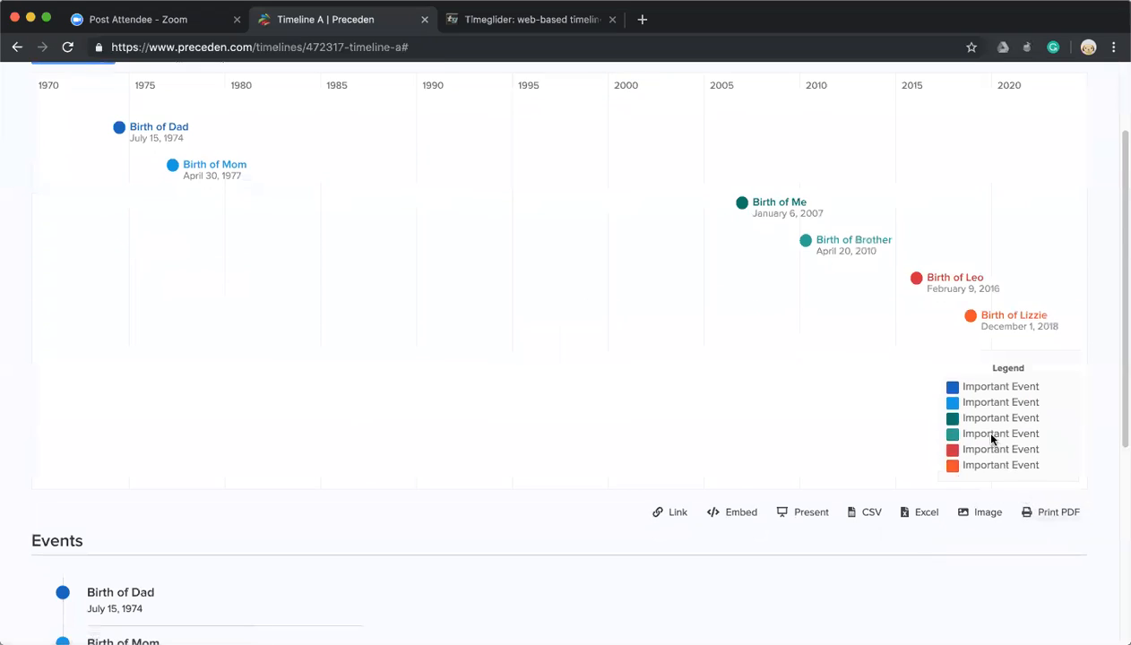
{"action": "scroll", "coordinate": [896, 475], "scroll_direction": "down", "scroll_amount": 5}
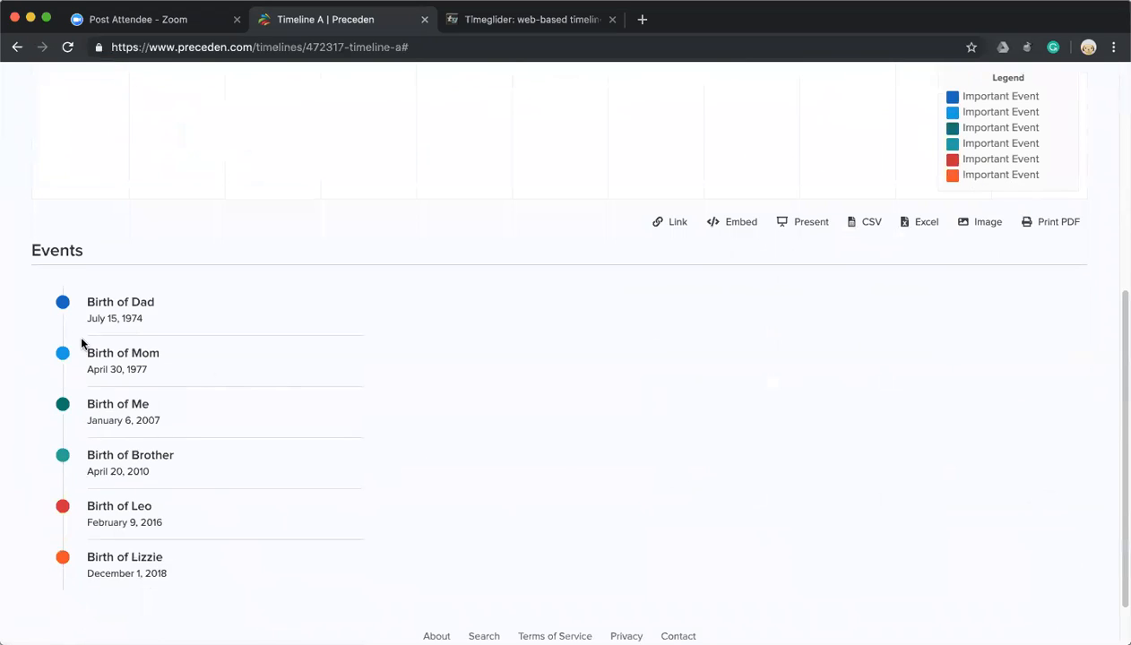
{"action": "scroll", "coordinate": [81, 343], "scroll_direction": "down", "scroll_amount": 2}
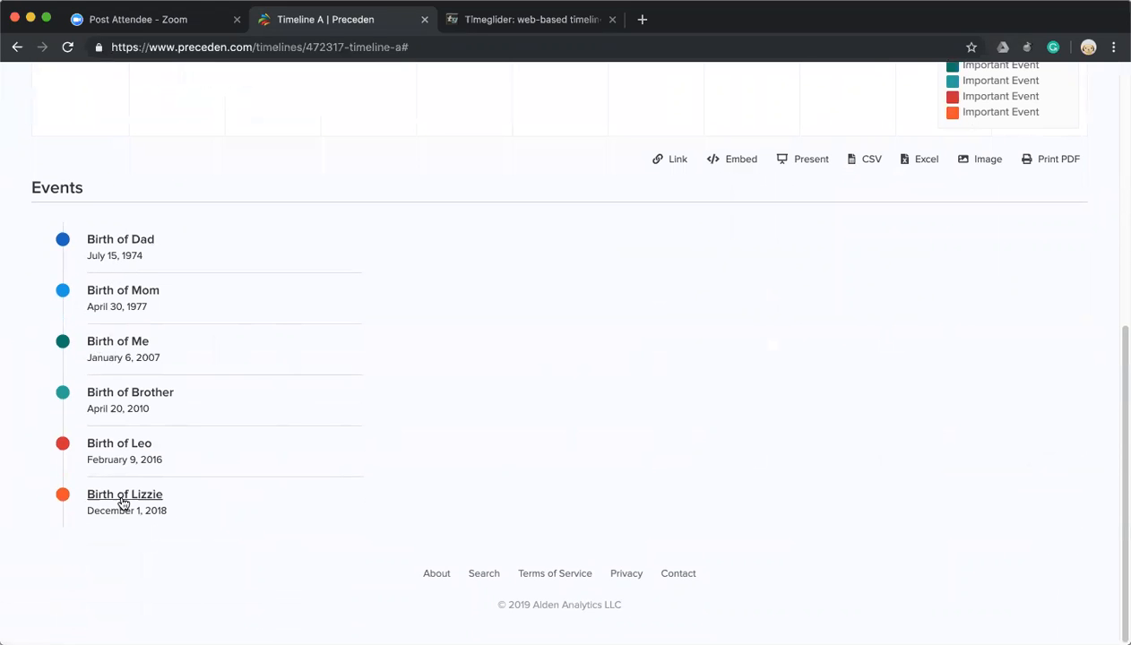
{"action": "scroll", "coordinate": [253, 368], "scroll_direction": "up", "scroll_amount": 8}
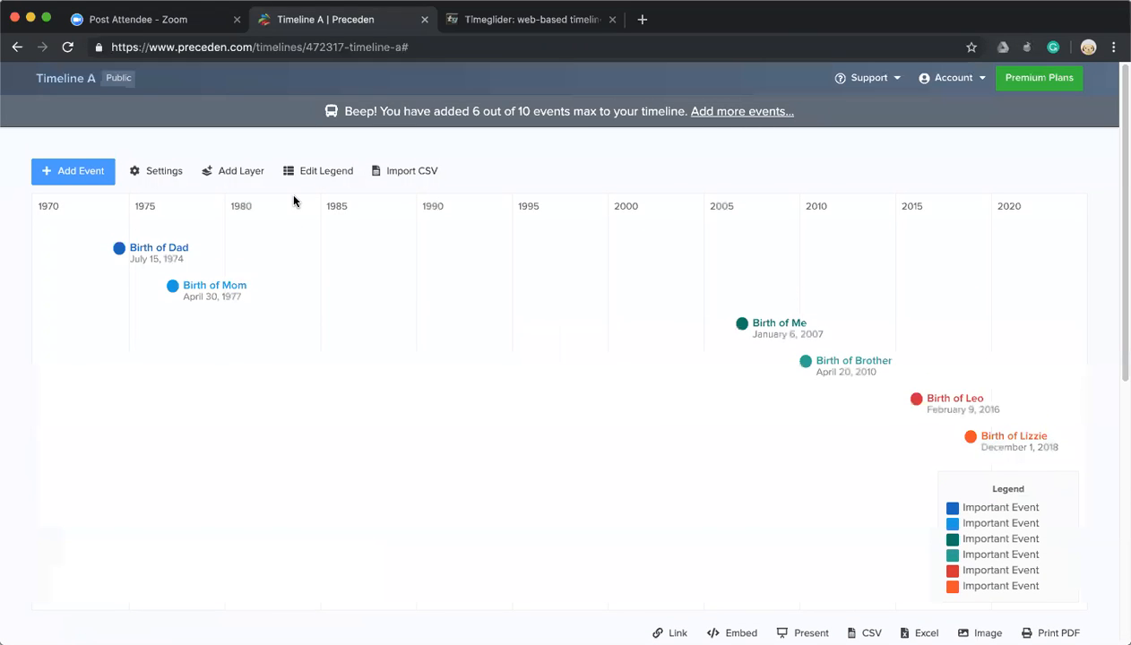